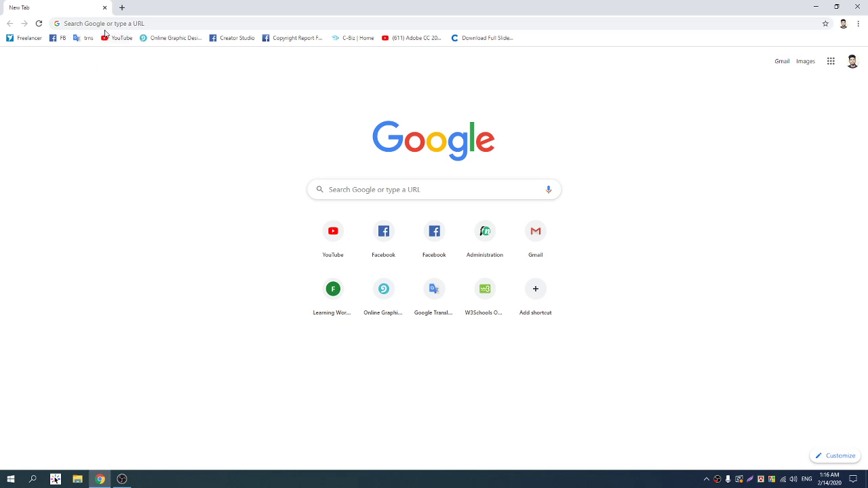
# Step: Go to themeforest.net and close the Envato Elements promotional banner
pyautogui.click(107, 24)
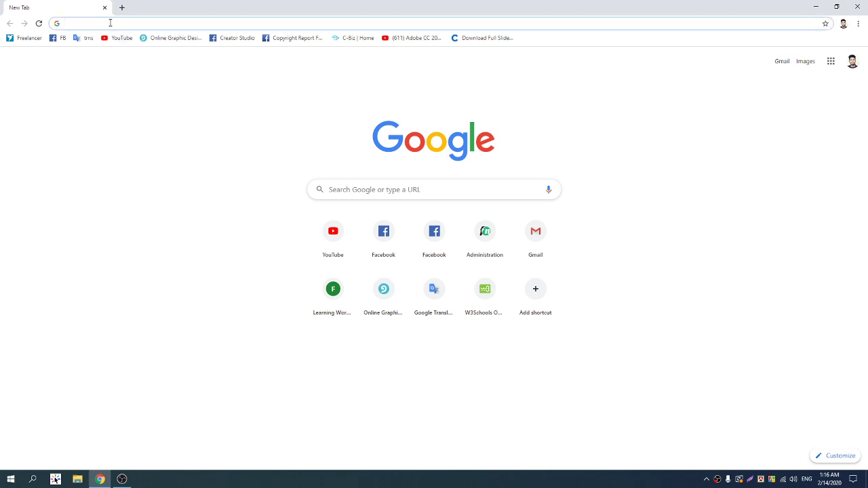
pyautogui.write('the')
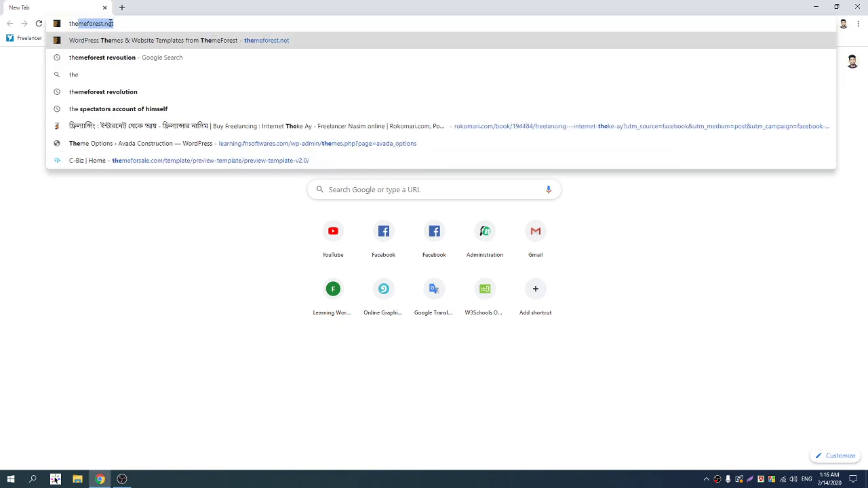
pyautogui.press('Return')
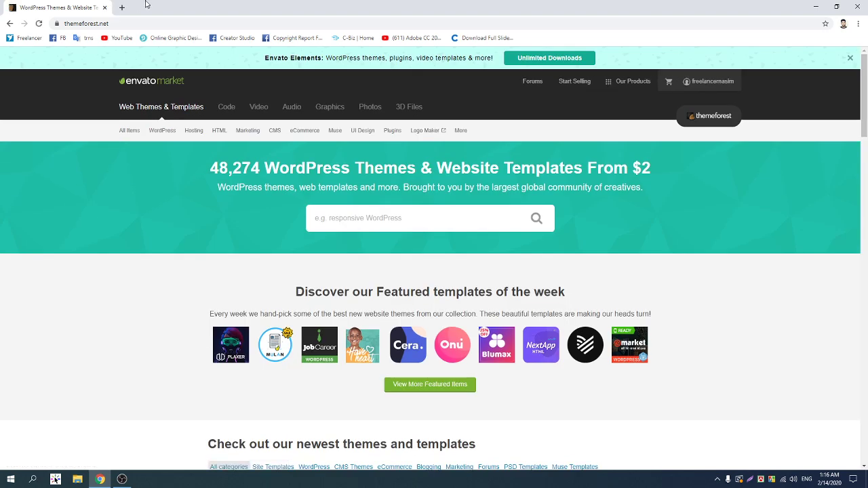
pyautogui.click(848, 59)
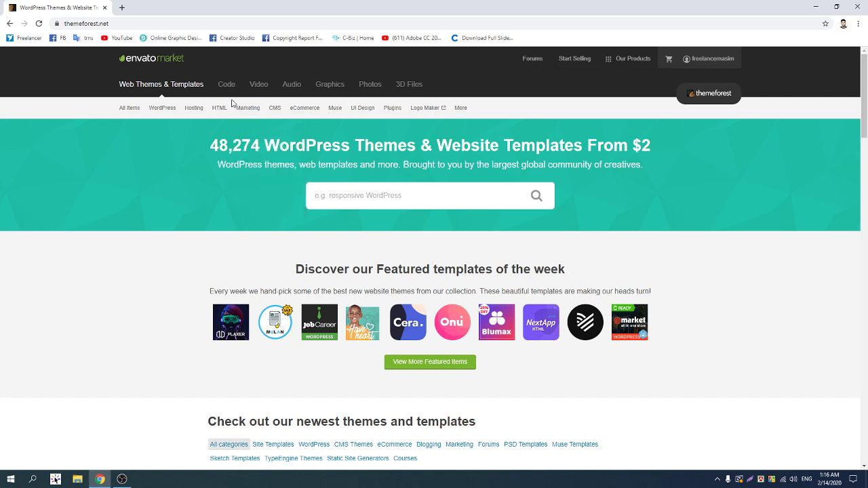
# Step: Search ThemeForest's WordPress category for "revolution slider" and look through the listed themes
pyautogui.moveTo(222, 108)
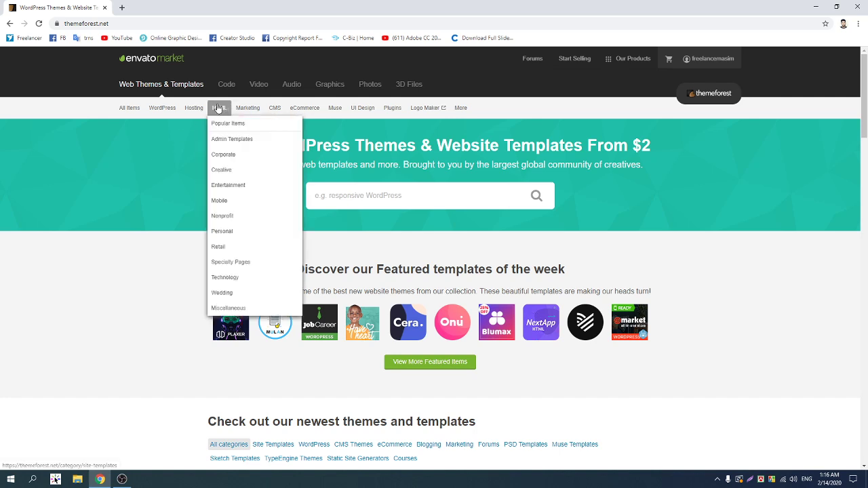
pyautogui.click(353, 196)
pyautogui.write('revolu')
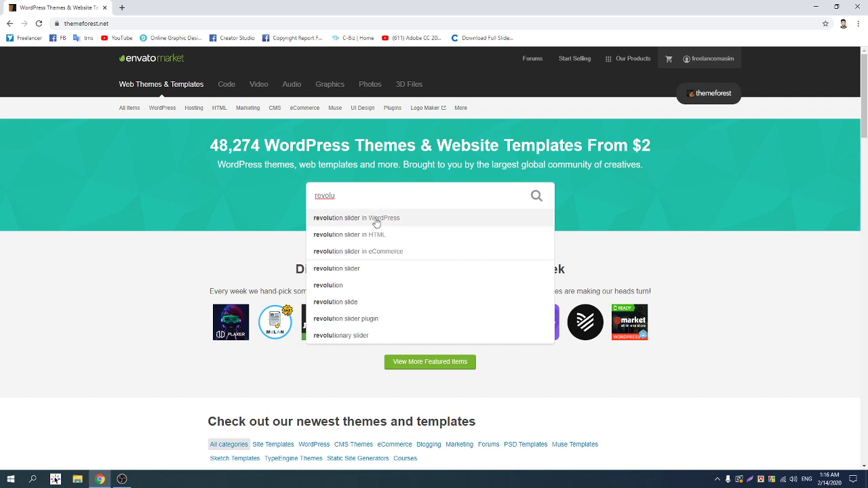
pyautogui.click(367, 219)
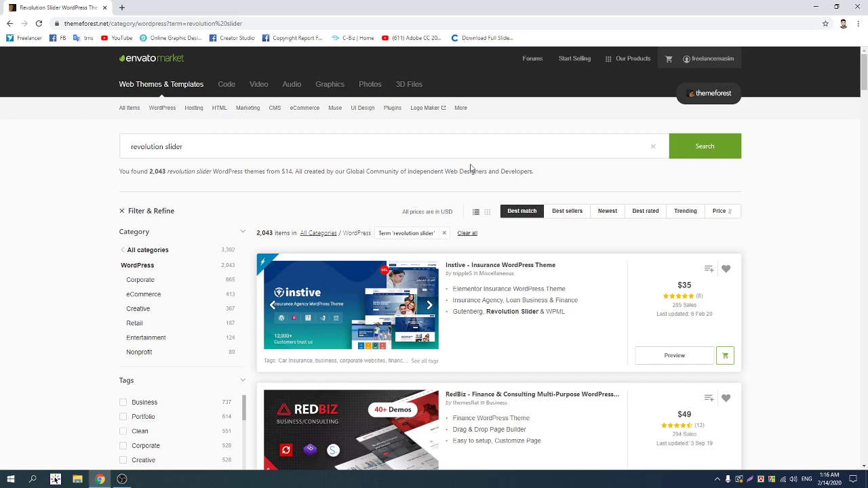
pyautogui.scroll(-5, 543, 212)
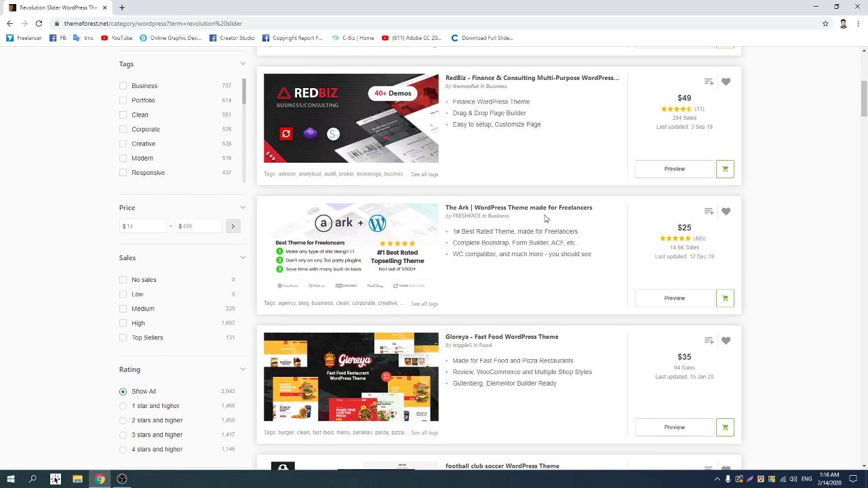
pyautogui.scroll(5, 544, 218)
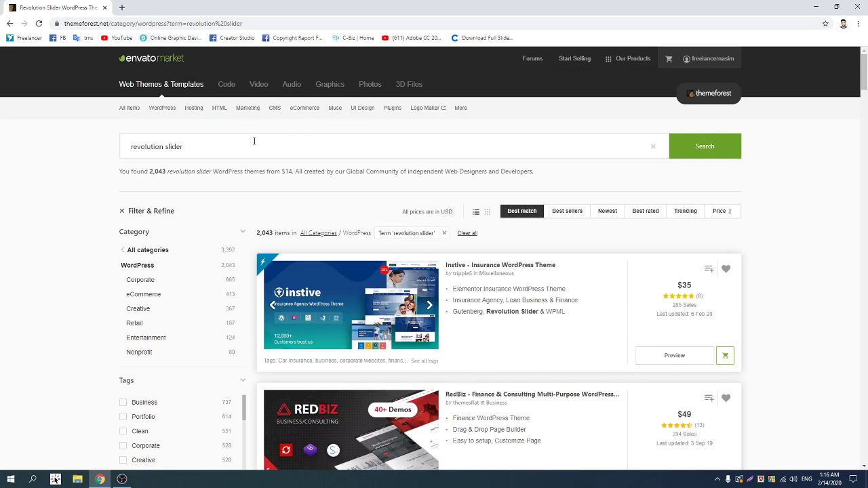
# Step: Go to CodeCanyon's WordPress plugins and open the Slider Revolution Responsive WordPress Plugin item from the weekly bestsellers
pyautogui.click(399, 110)
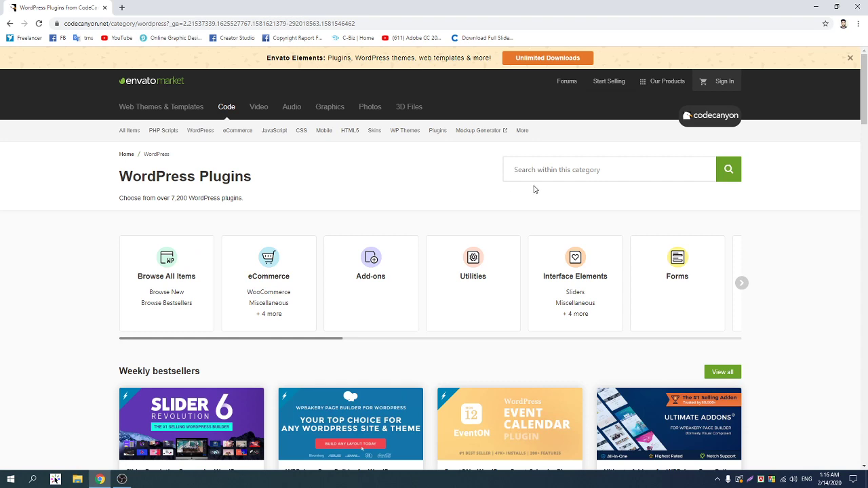
pyautogui.click(510, 169)
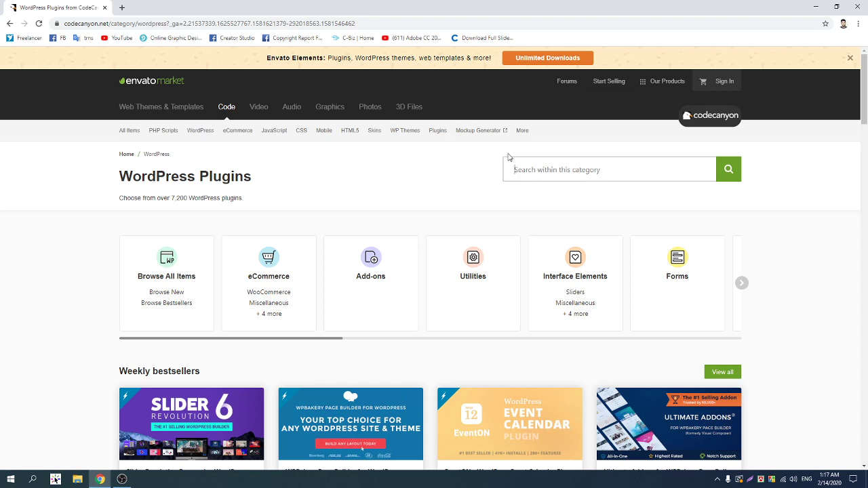
pyautogui.scroll(-1, 37, 375)
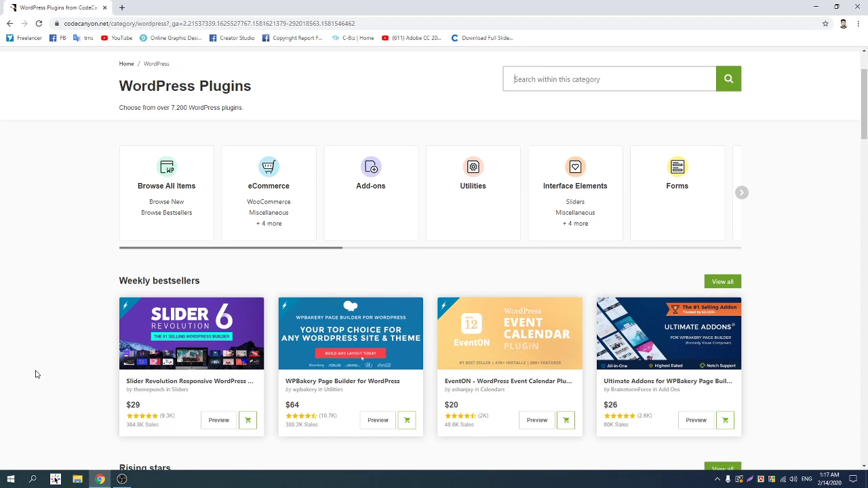
pyautogui.scroll(-1, 165, 360)
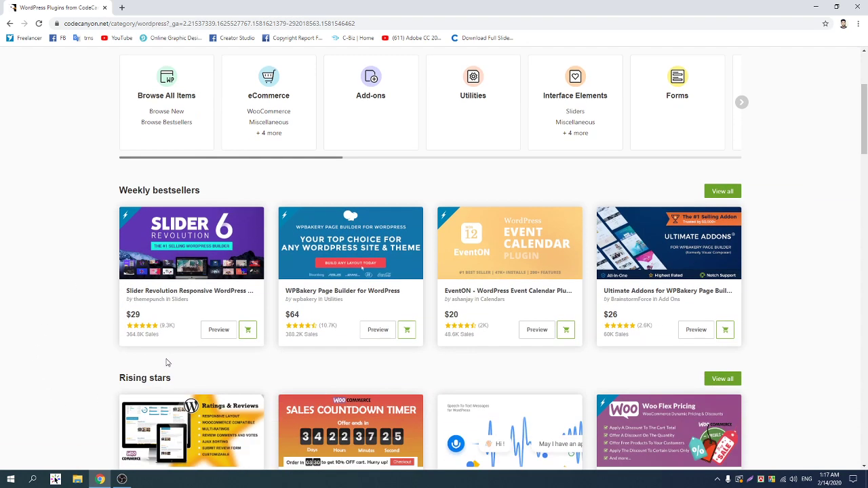
pyautogui.click(166, 290)
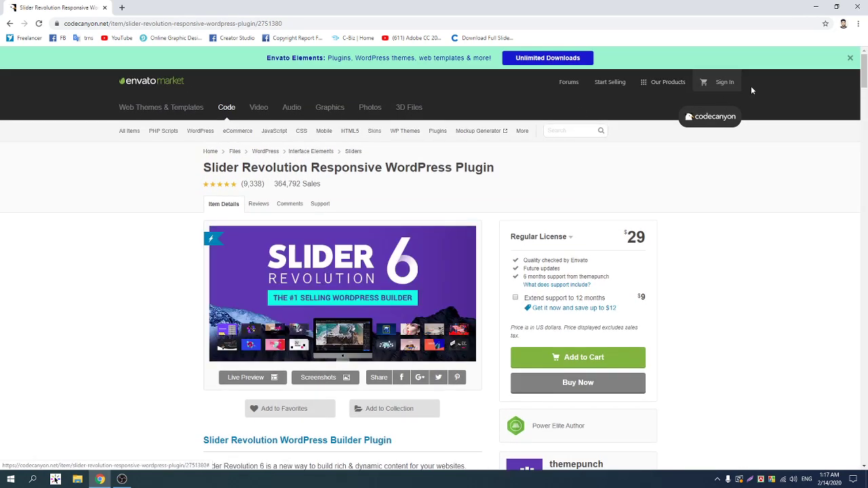
# Step: Sign in to the Envato account on CodeCanyon and dismiss the membership badge notice and the promotional banner
pyautogui.click(720, 81)
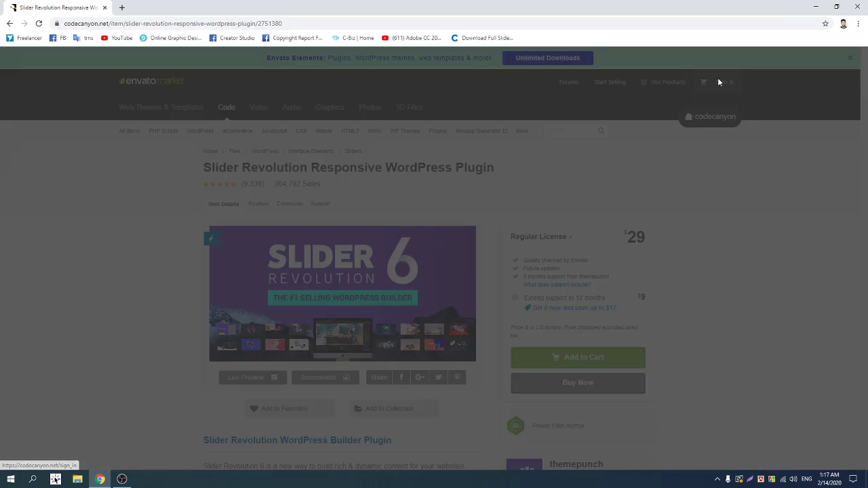
pyautogui.click(393, 245)
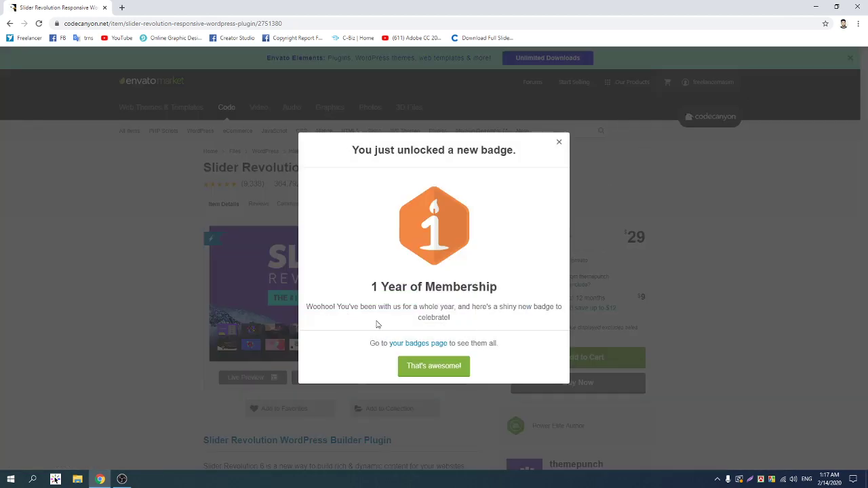
pyautogui.moveTo(404, 319); pyautogui.dragTo(459, 325)
pyautogui.click(489, 318)
pyautogui.click(429, 373)
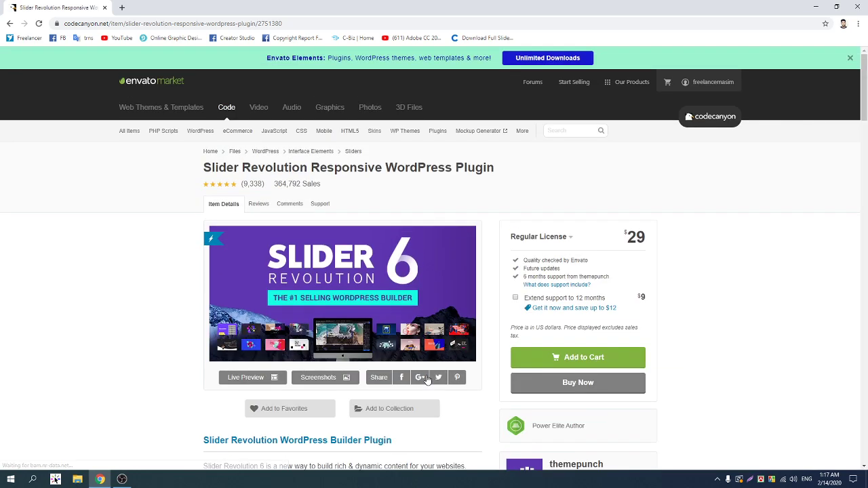
pyautogui.click(850, 58)
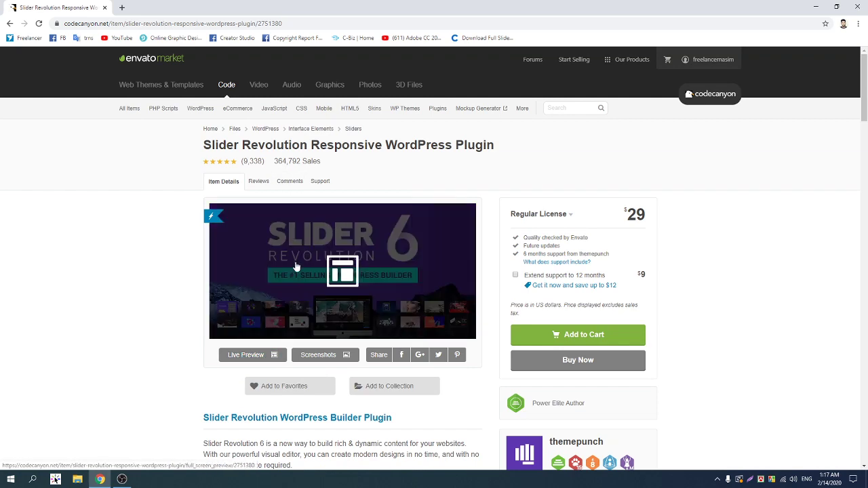
# Step: Add the Slider Revolution plugin to the cart with the regular license and 6 months support, and proceed to checkout
pyautogui.click(576, 334)
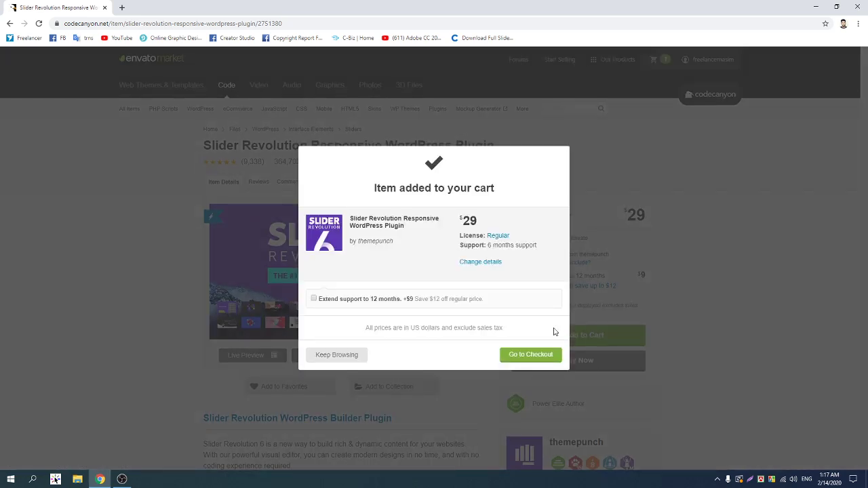
pyautogui.click(314, 299)
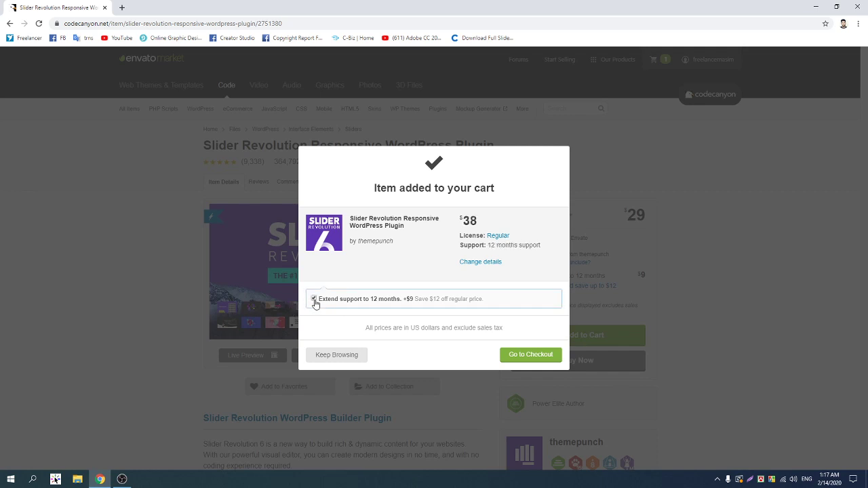
pyautogui.click(314, 300)
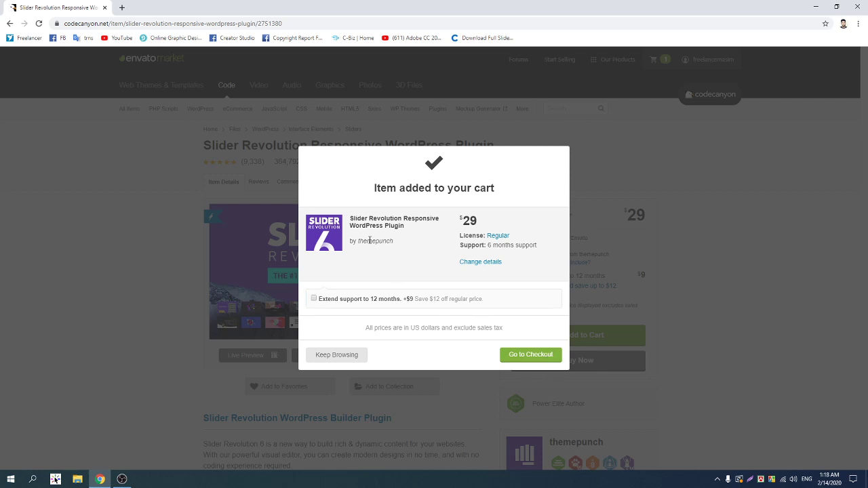
pyautogui.click(538, 357)
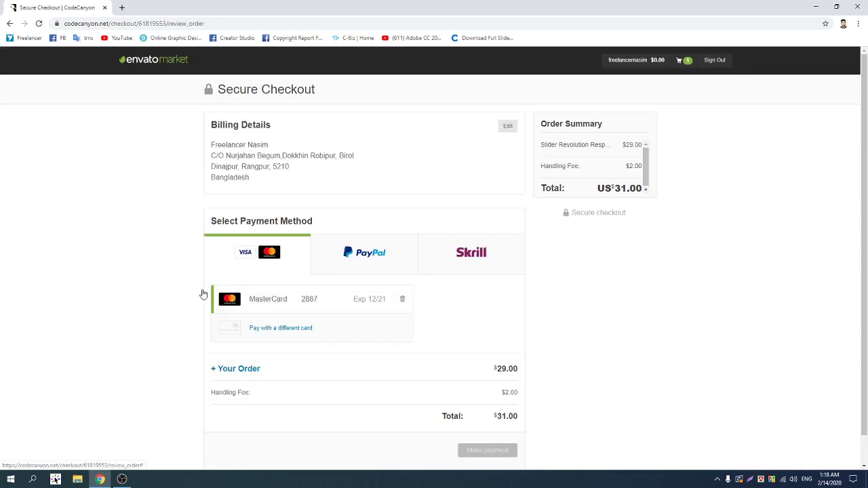
# Step: Delete the saved MasterCard from the checkout's payment methods and start filling in the new card number field
pyautogui.scroll(-1, 175, 289)
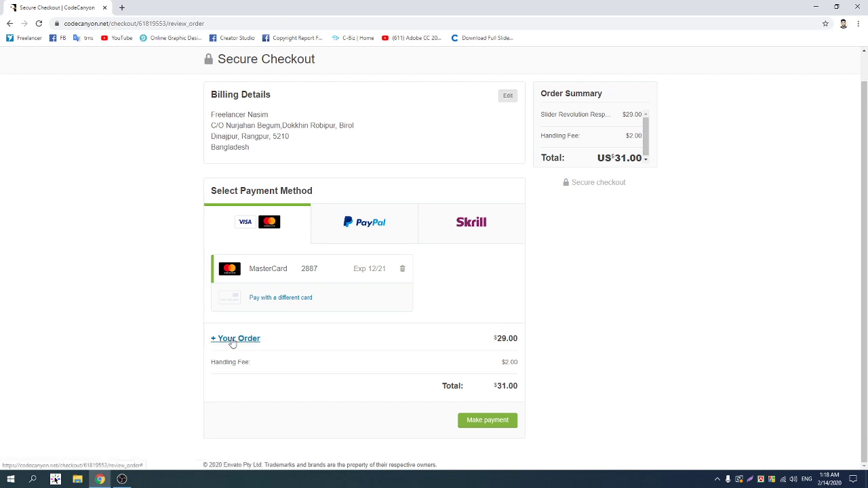
pyautogui.click(404, 269)
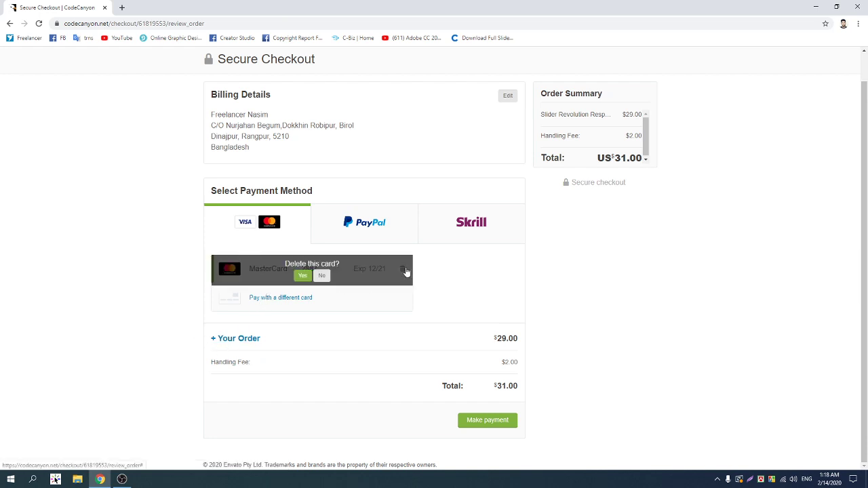
pyautogui.click(303, 276)
pyautogui.click(249, 299)
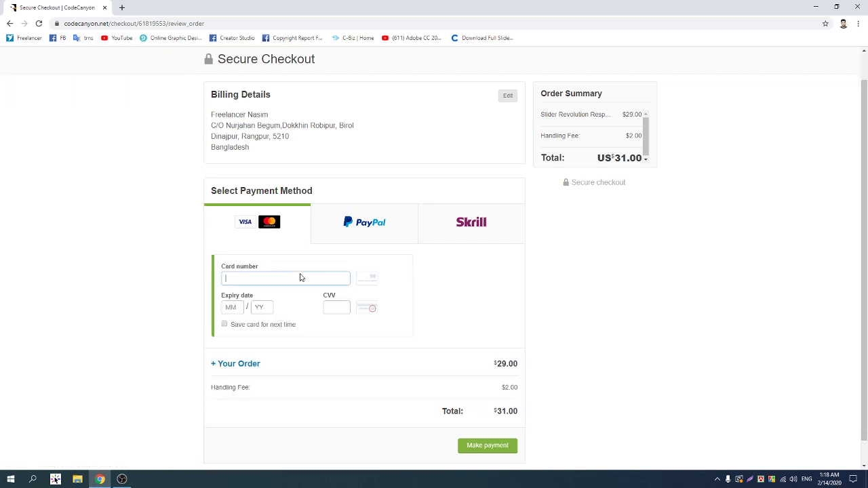
pyautogui.click(123, 479)
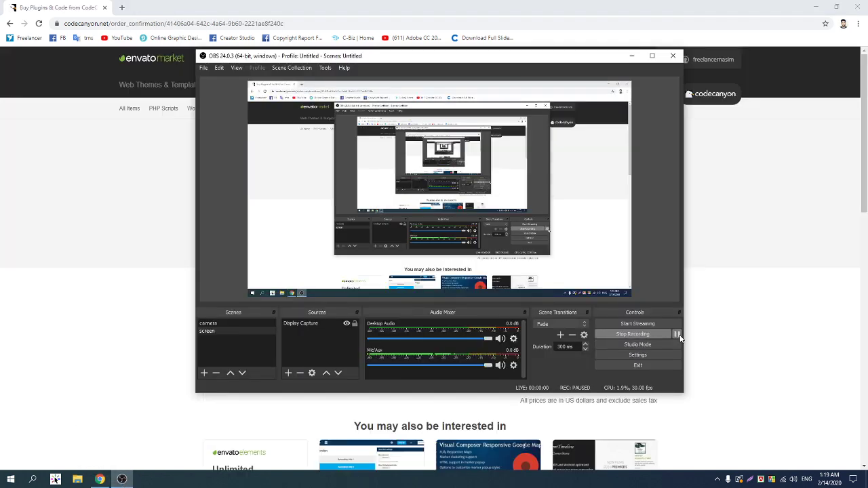
pyautogui.click(715, 231)
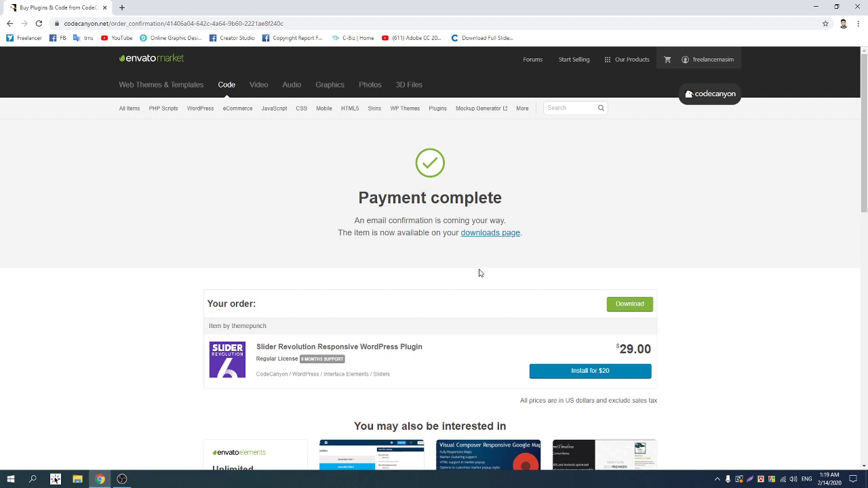
# Step: Download the purchased Slider Revolution plugin from the order confirmation page
pyautogui.scroll(-1, 380, 273)
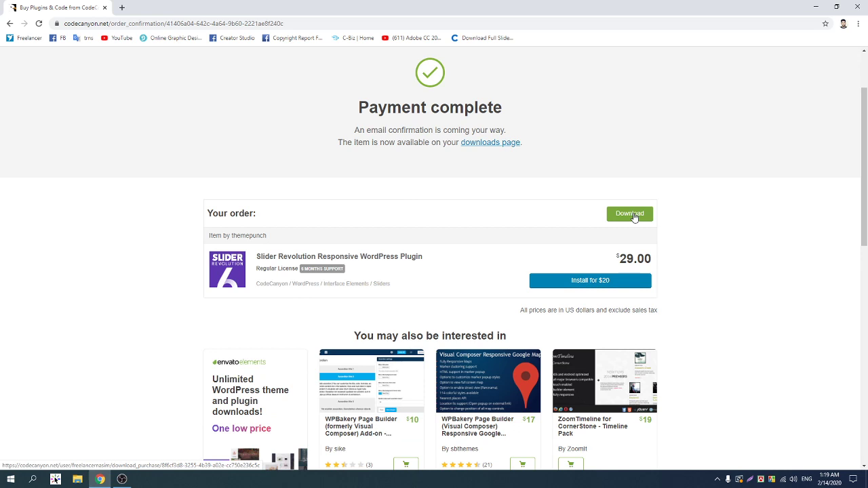
pyautogui.click(631, 214)
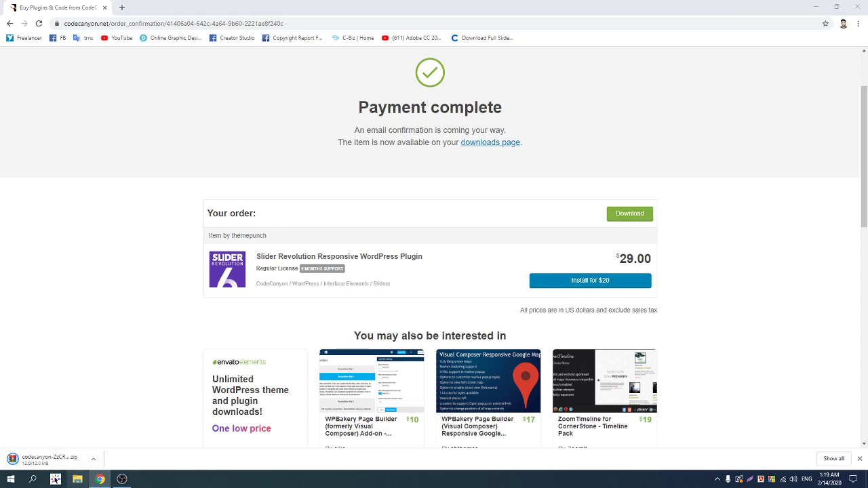
# Step: Open the downloaded codecanyon plugin archive from the Downloads folder, examine its contents and revslider folder, and return to Chrome
pyautogui.click(77, 479)
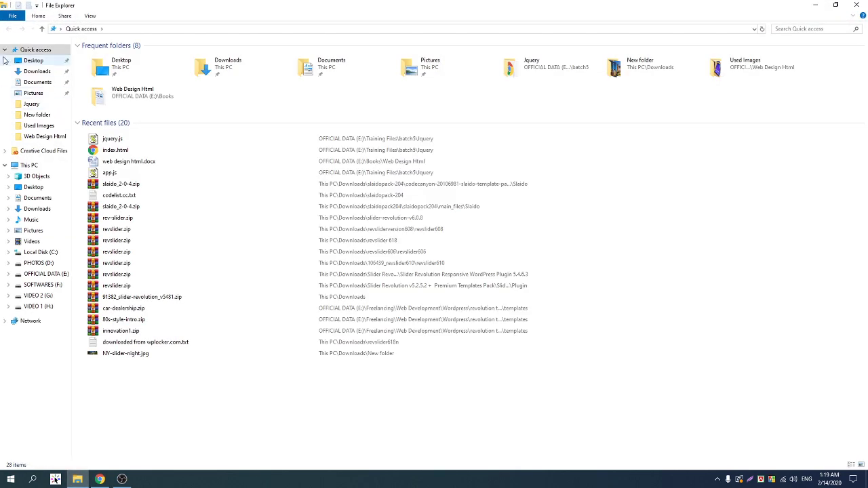
pyautogui.click(36, 71)
pyautogui.doubleClick(122, 69)
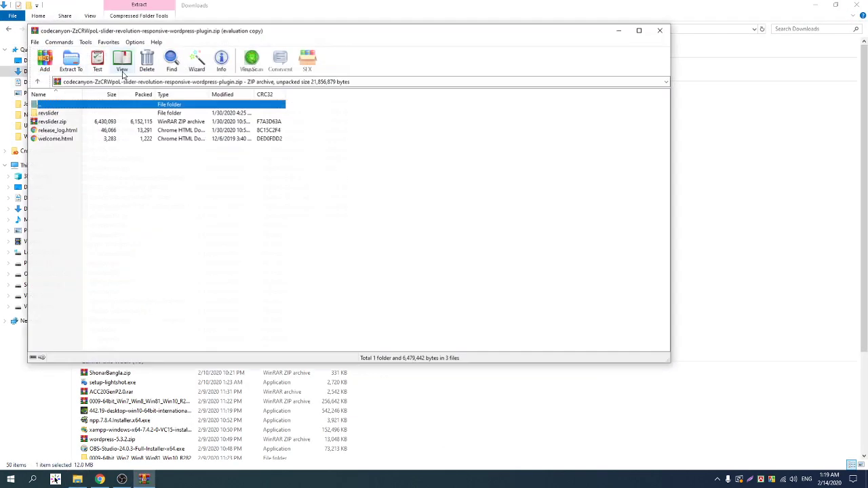
pyautogui.doubleClick(51, 114)
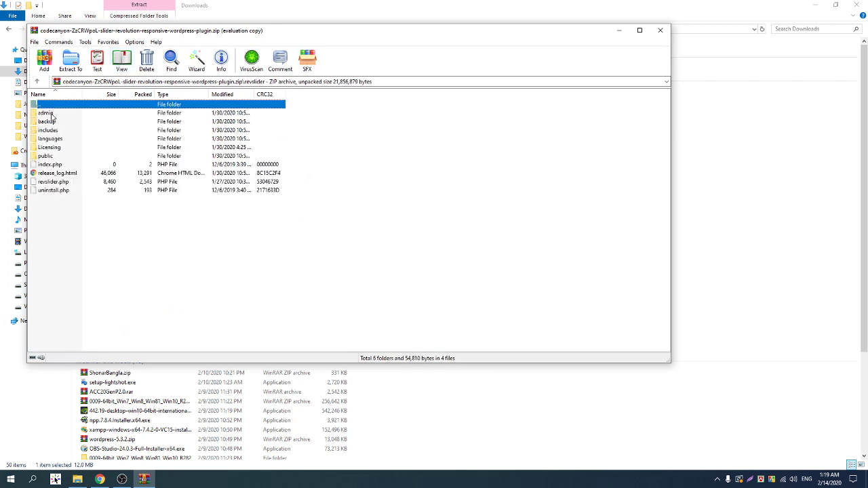
pyautogui.click(38, 82)
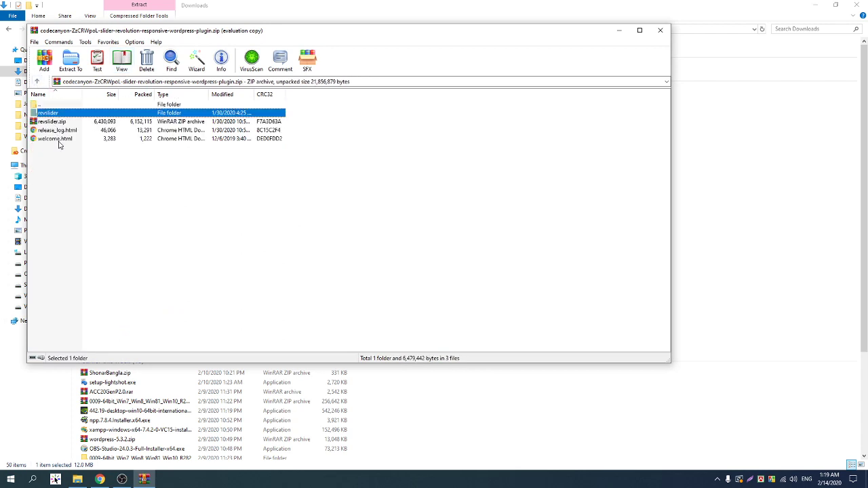
pyautogui.click(660, 30)
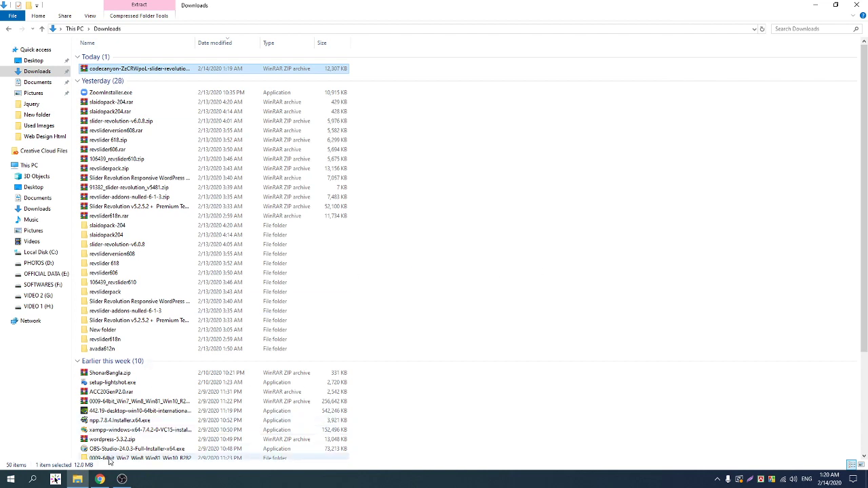
pyautogui.click(106, 480)
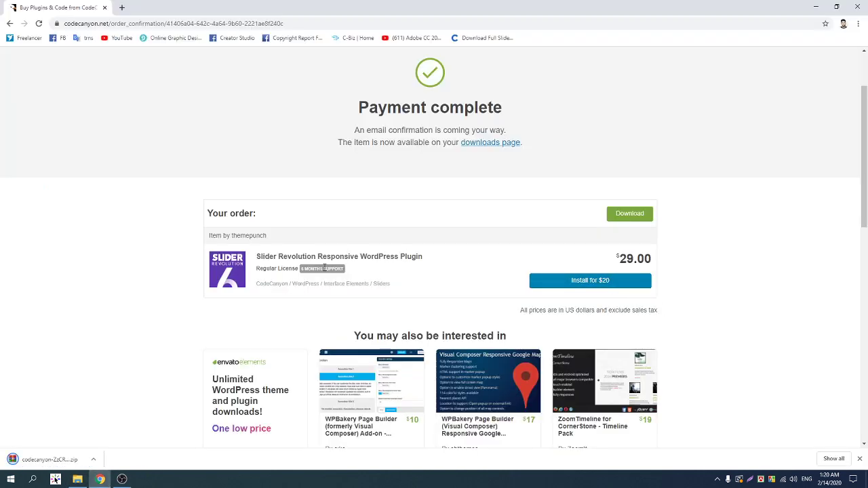
# Step: Open the $20 installation offer for Slider Revolution, look through its order page, and return to the order confirmation
pyautogui.click(592, 284)
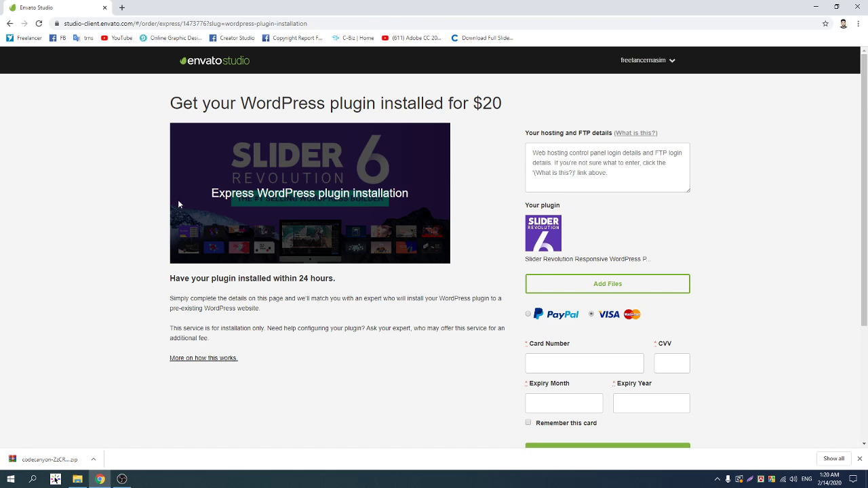
pyautogui.scroll(-2, 24, 169)
pyautogui.scroll(2, 27, 174)
pyautogui.click(8, 23)
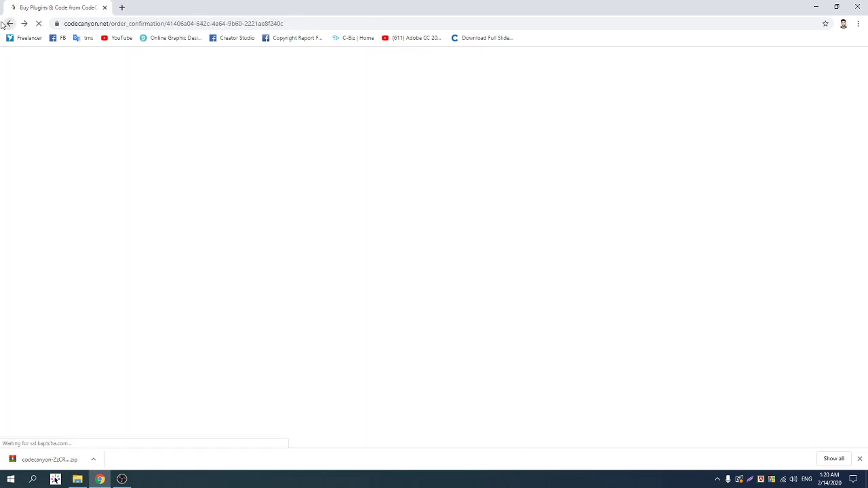
pyautogui.scroll(2, 602, 242)
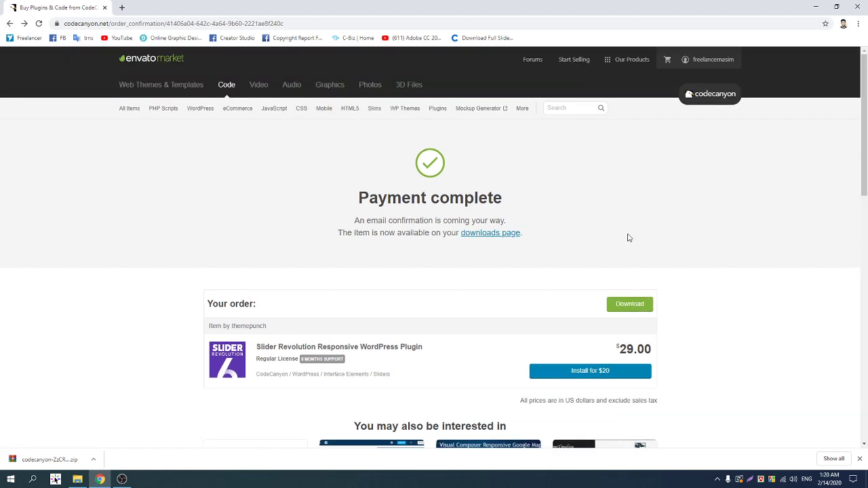
# Step: Open the account's Downloads page and examine the download options for the Buddy theme and the Slider Revolution plugin
pyautogui.click(641, 60)
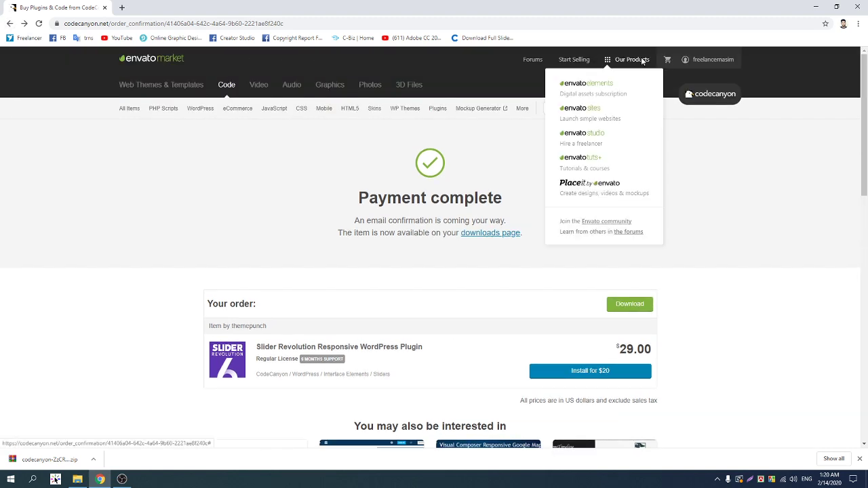
pyautogui.moveTo(709, 59)
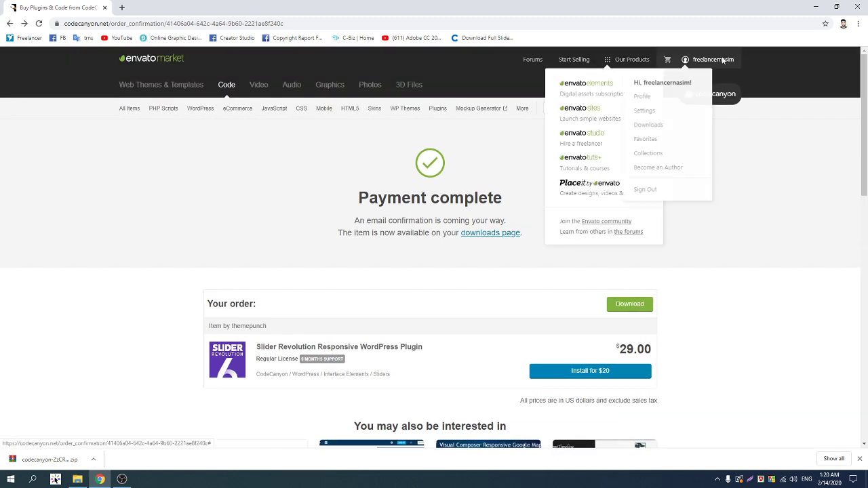
pyautogui.click(649, 125)
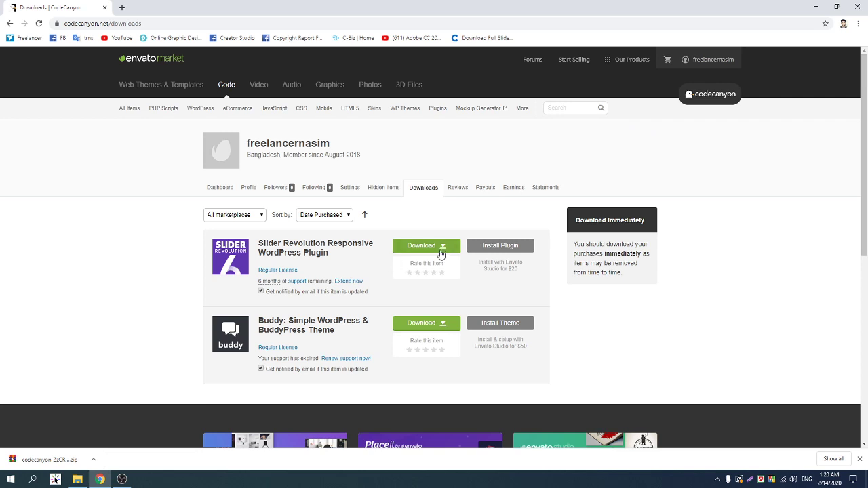
pyautogui.click(441, 325)
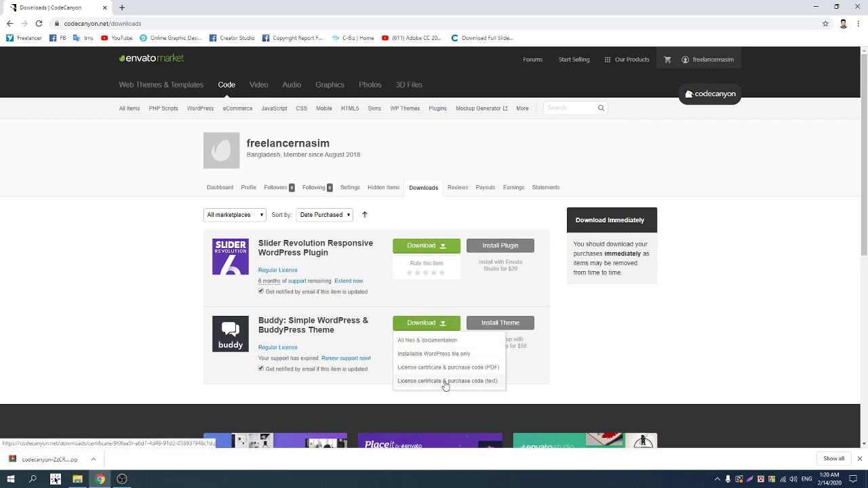
pyautogui.click(444, 247)
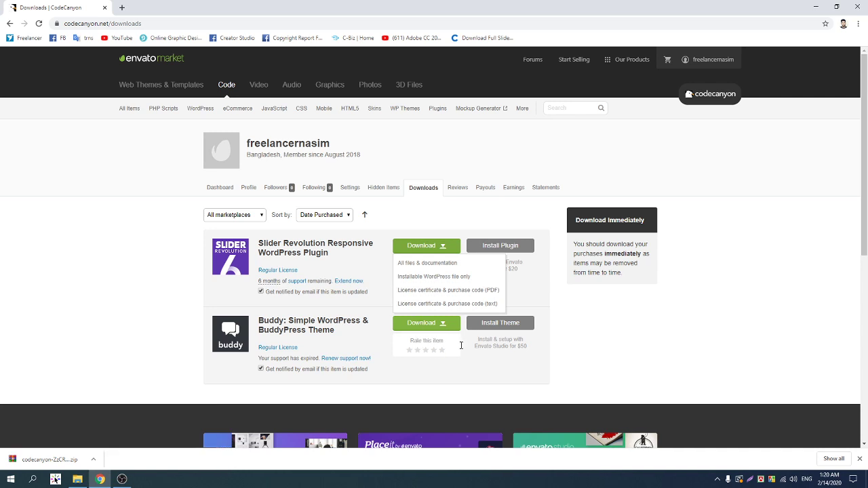
pyautogui.click(859, 459)
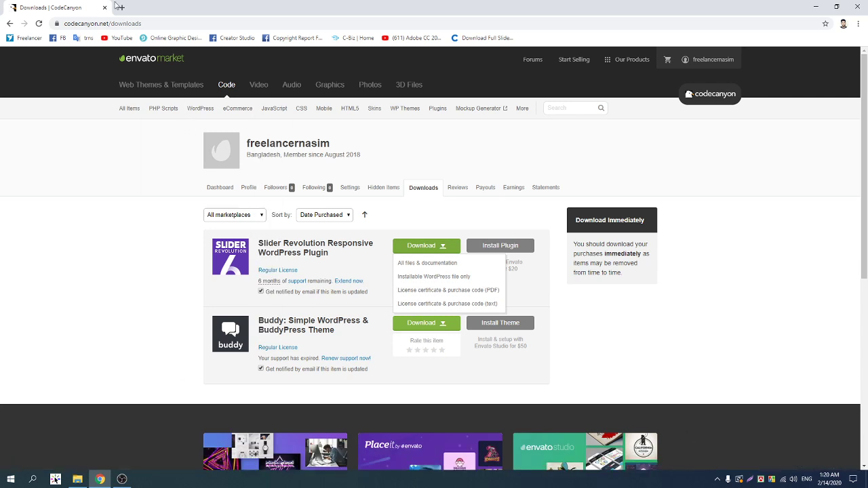
# Step: Open learning.fnsoftwares.com in a new tab and go to its wp-admin login page
pyautogui.click(122, 7)
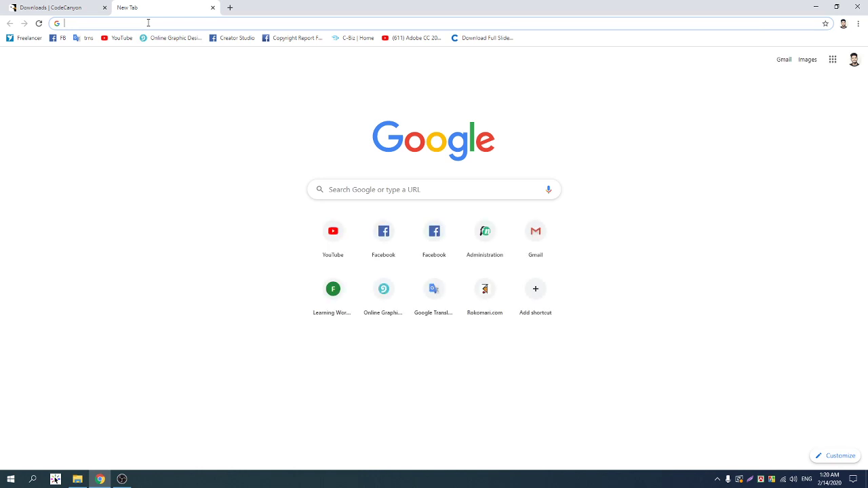
pyautogui.write('le')
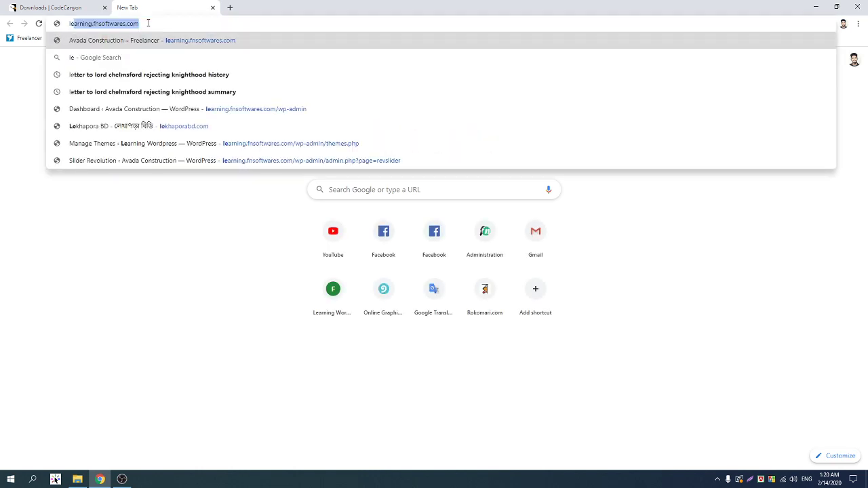
pyautogui.press('Return')
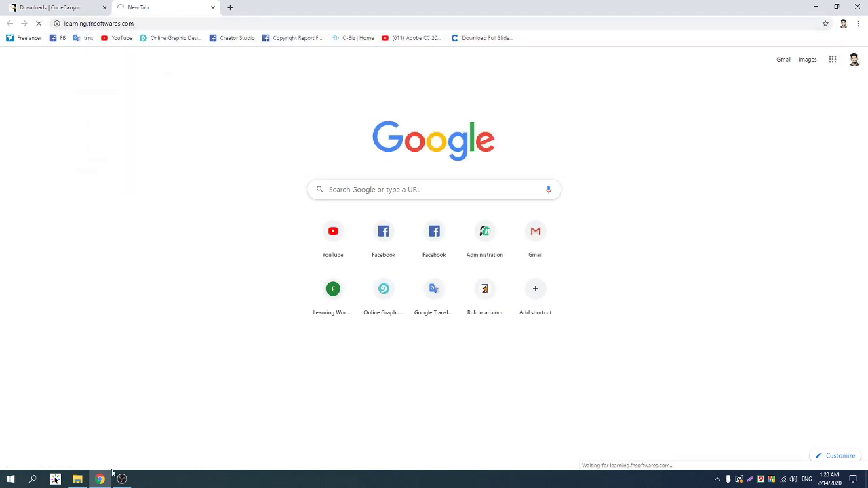
pyautogui.click(122, 480)
pyautogui.click(73, 282)
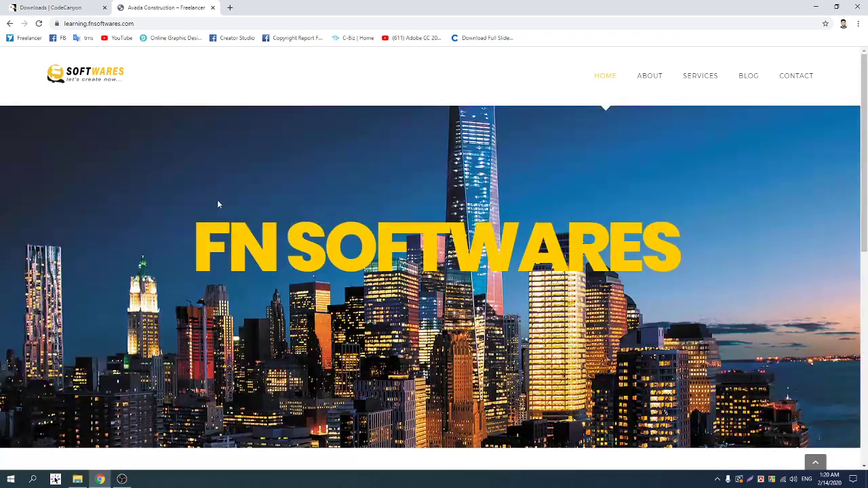
pyautogui.click(147, 21)
pyautogui.write('/w')
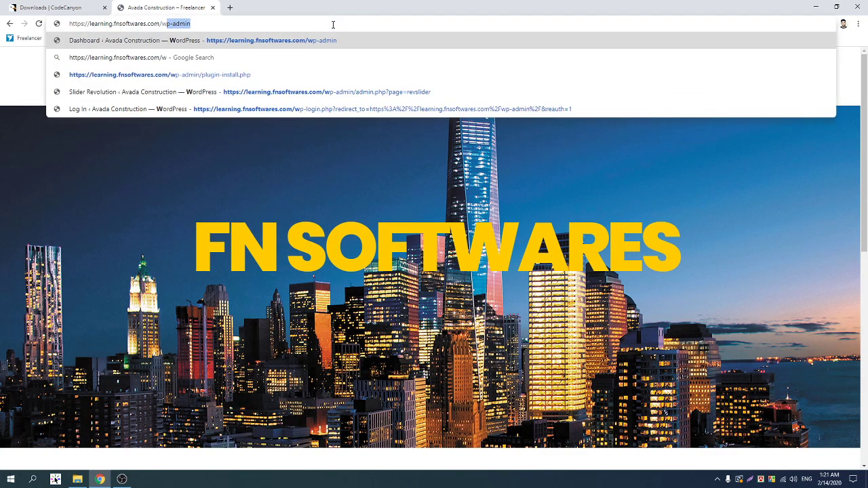
pyautogui.press('Return')
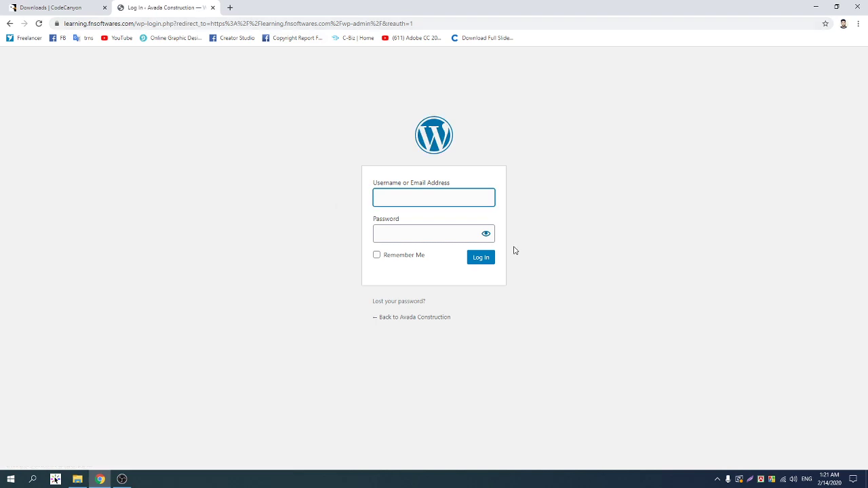
# Step: Log in to the WordPress dashboard with the username admin and the account password
pyautogui.click(418, 197)
pyautogui.write('admi')
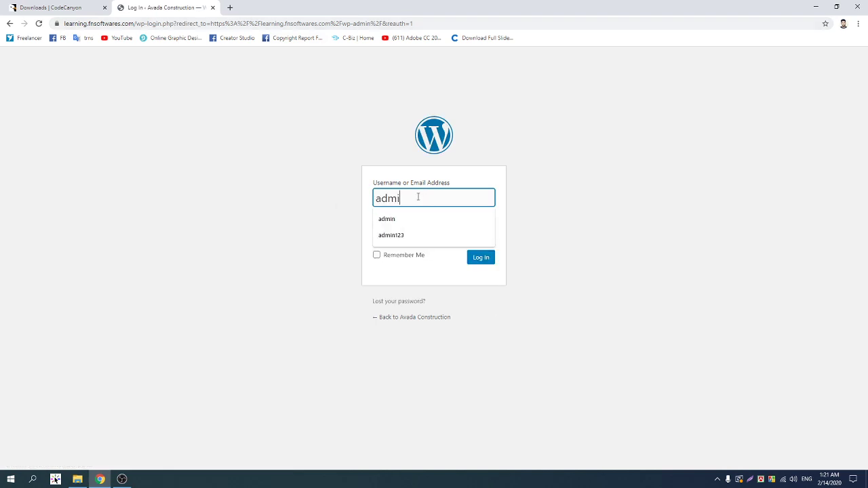
pyautogui.write('n')
pyautogui.press('Tab')
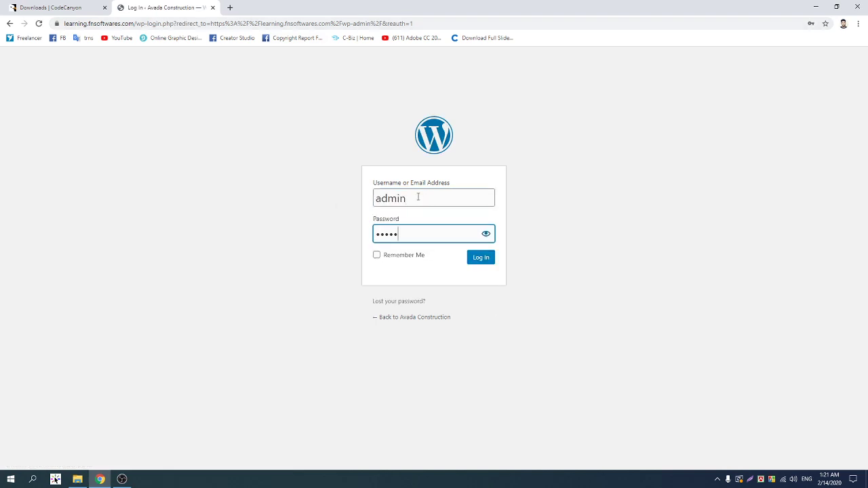
pyautogui.press('Return')
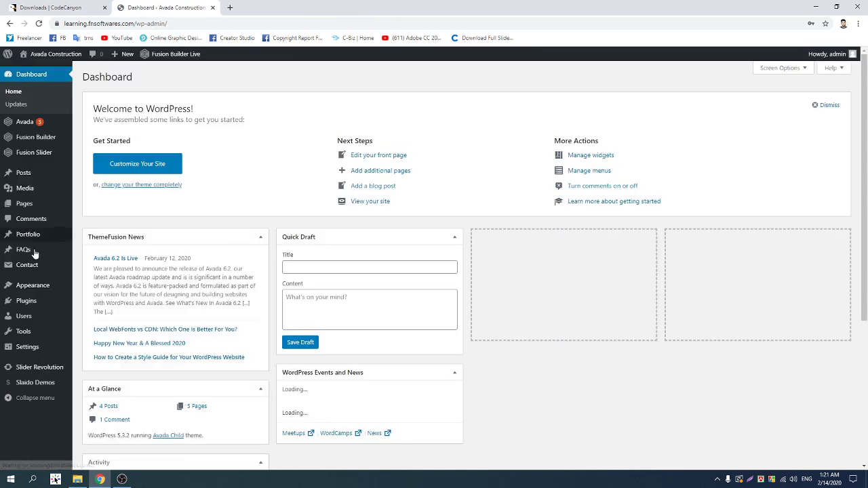
# Step: Switch to File Explorer and extract the downloaded codecanyon Slider Revolution archive into its own folder in Downloads
pyautogui.moveTo(30, 309)
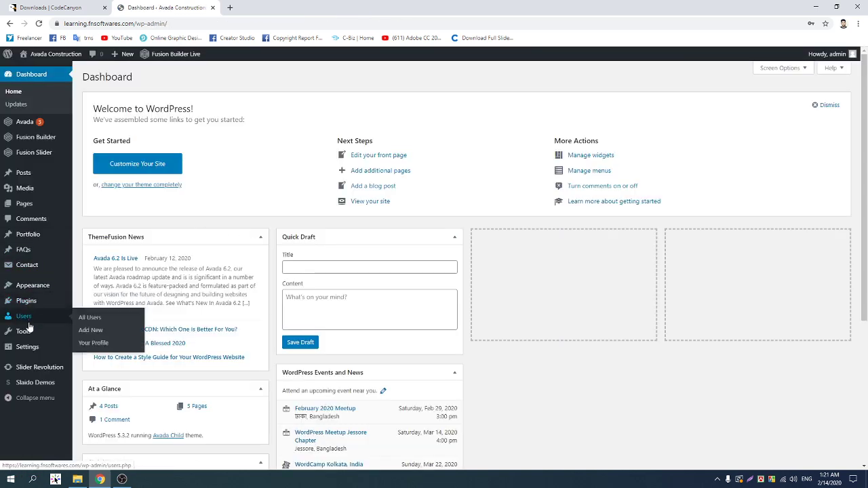
pyautogui.click(77, 480)
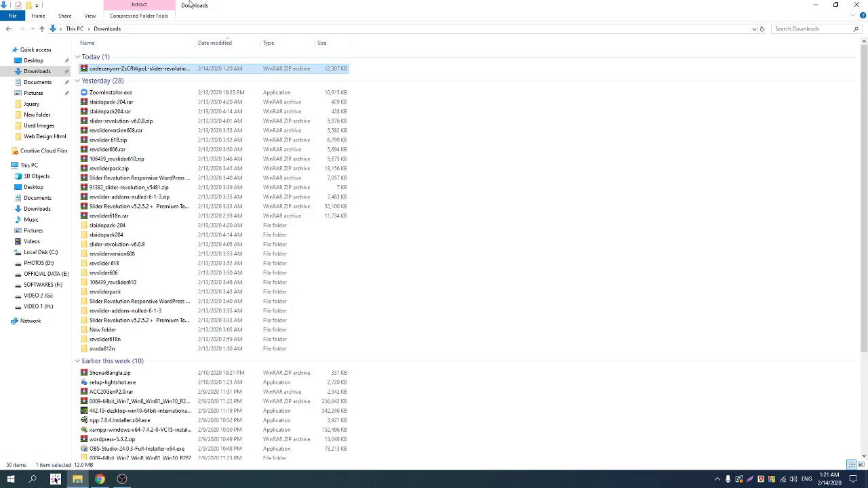
pyautogui.rightClick(139, 70)
pyautogui.click(164, 116)
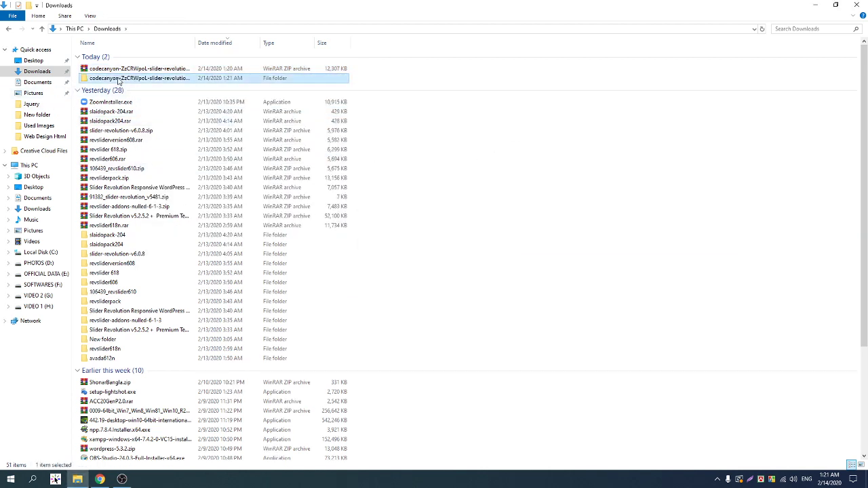
# Step: Open the extracted codecanyon folder, look inside the revslider folder, select revslider.zip as the installable file, and return to Chrome
pyautogui.doubleClick(126, 78)
pyautogui.click(105, 57)
pyautogui.doubleClick(105, 59)
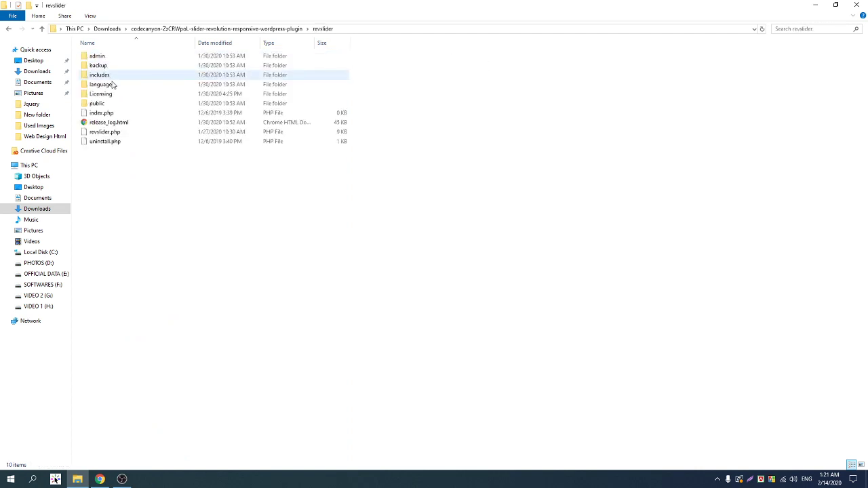
pyautogui.click(8, 28)
pyautogui.click(111, 76)
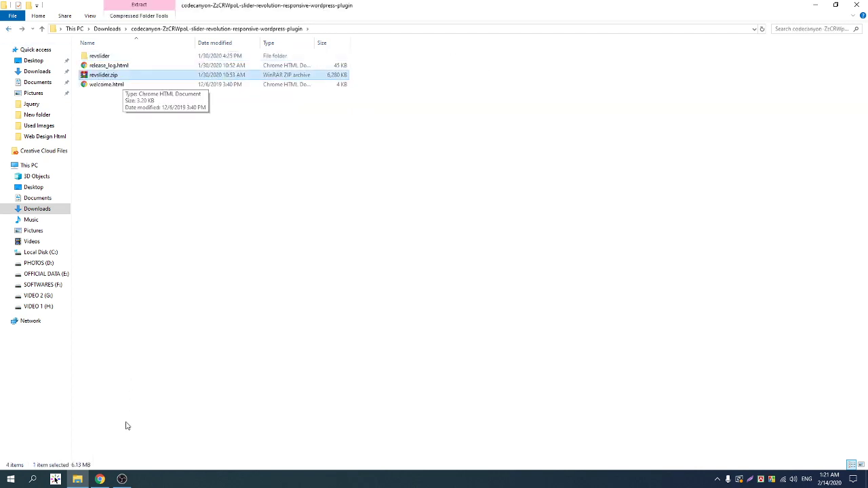
pyautogui.click(100, 480)
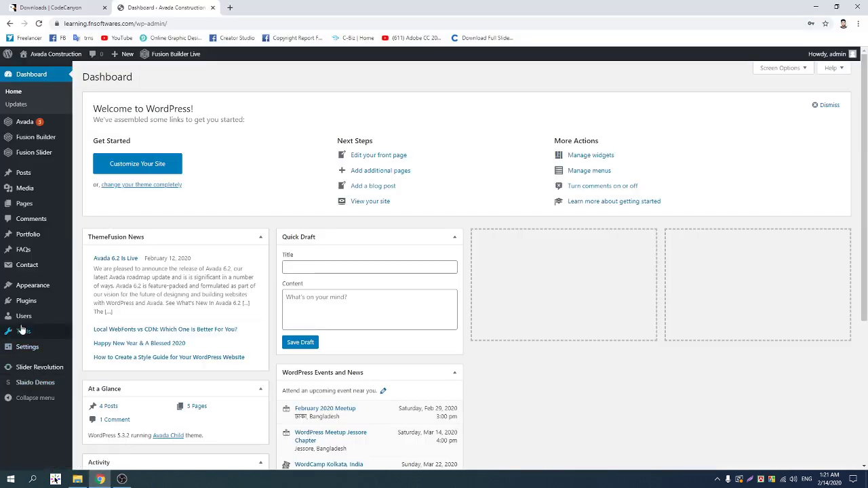
# Step: Deactivate the installed Slider Revolution plugin on the WordPress site and delete it with its data
pyautogui.moveTo(52, 304)
pyautogui.click(97, 303)
pyautogui.click(116, 365)
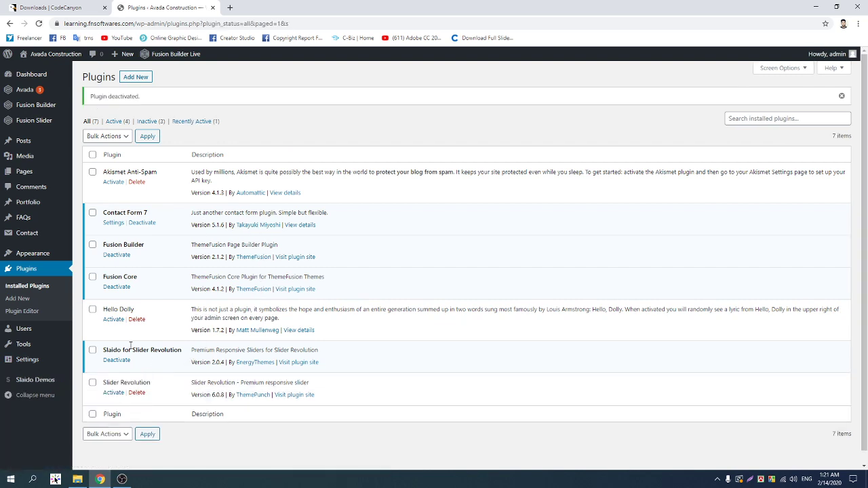
pyautogui.click(138, 393)
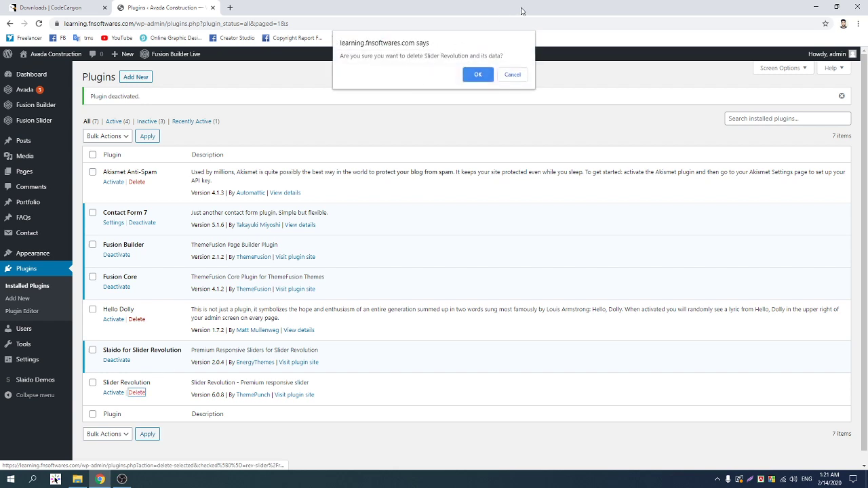
pyautogui.click(479, 74)
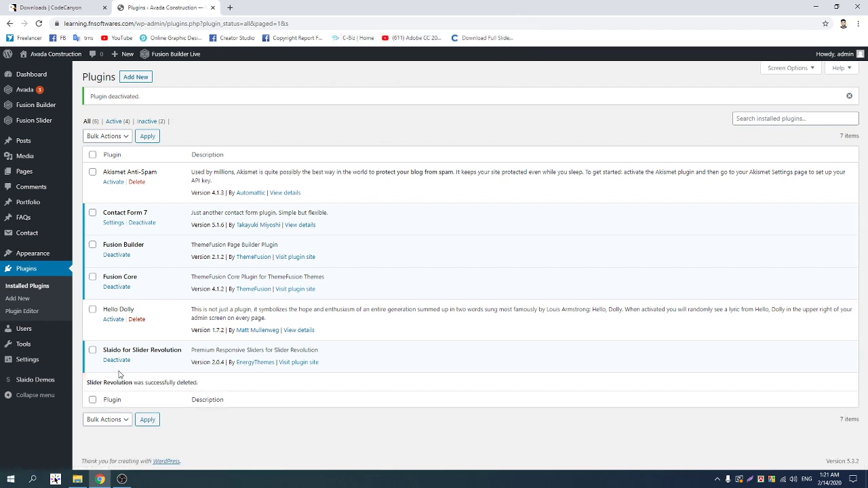
# Step: Deactivate and delete the Slaido for Slider Revolution plugin
pyautogui.click(117, 360)
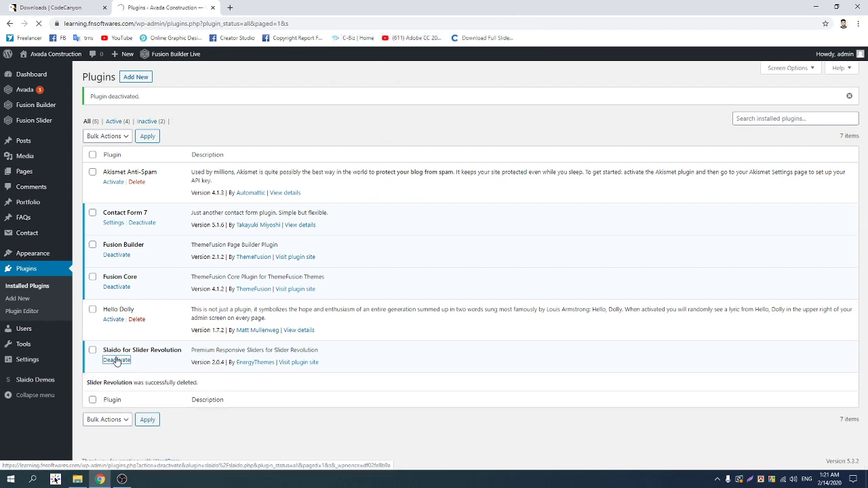
pyautogui.click(136, 360)
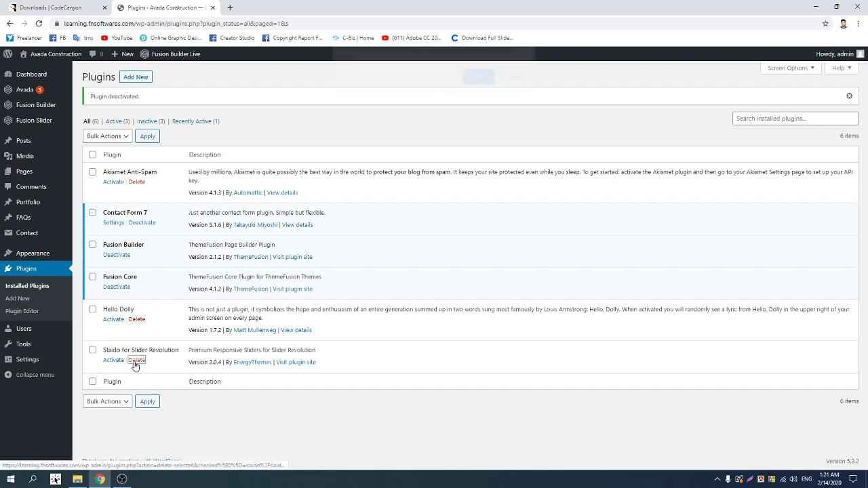
pyautogui.click(474, 81)
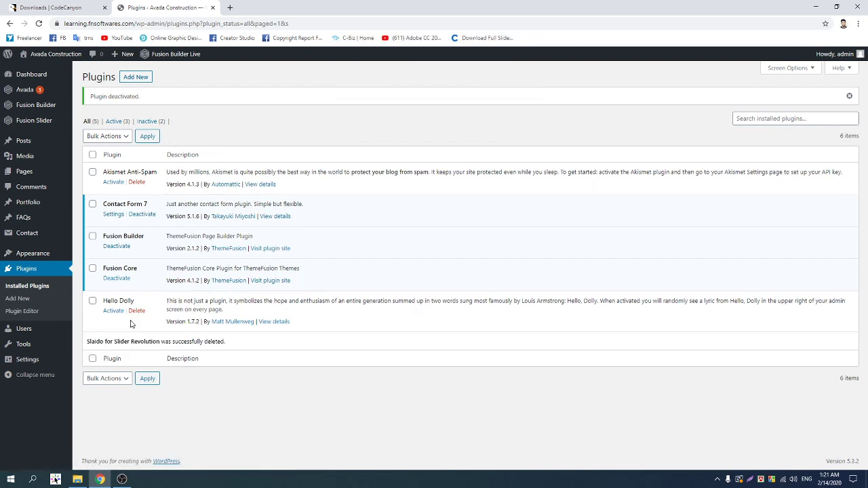
# Step: Delete the inactive Hello Dolly and Akismet Anti-Spam plugins
pyautogui.click(136, 311)
pyautogui.click(479, 76)
pyautogui.click(136, 182)
pyautogui.click(478, 83)
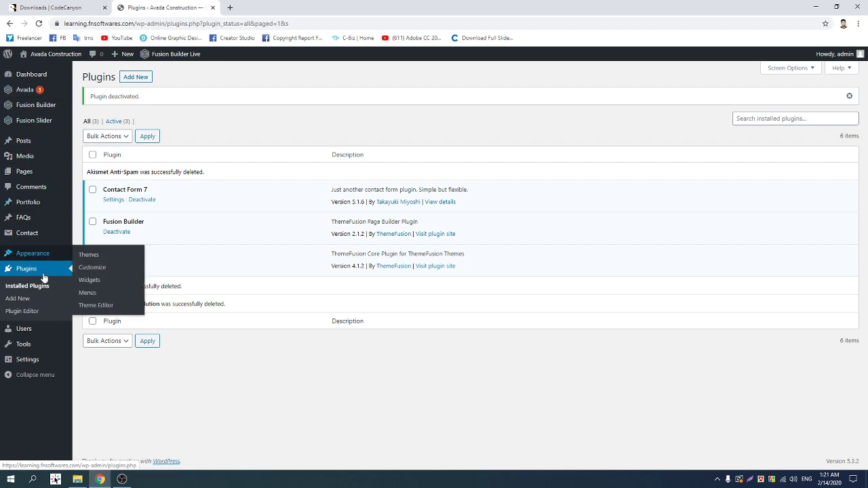
# Step: Upload revslider.zip from the extracted codecanyon folder in Downloads as a new WordPress plugin and install it
pyautogui.moveTo(44, 165)
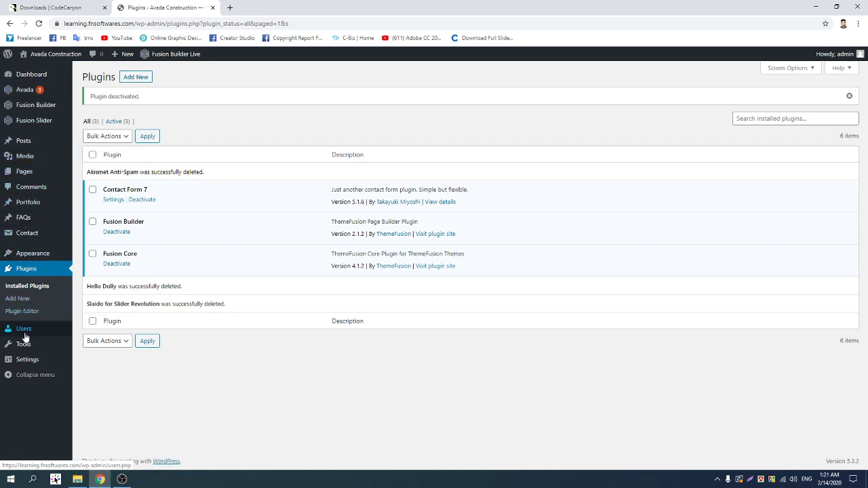
pyautogui.click(18, 299)
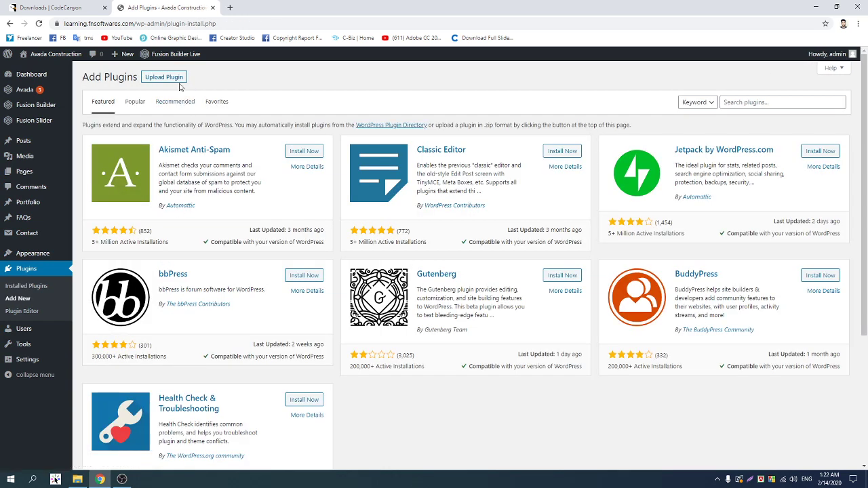
pyautogui.click(165, 79)
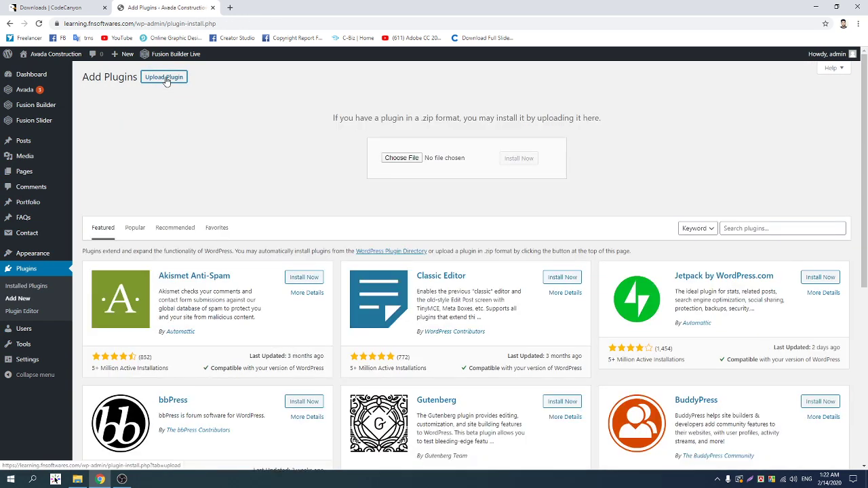
pyautogui.click(403, 158)
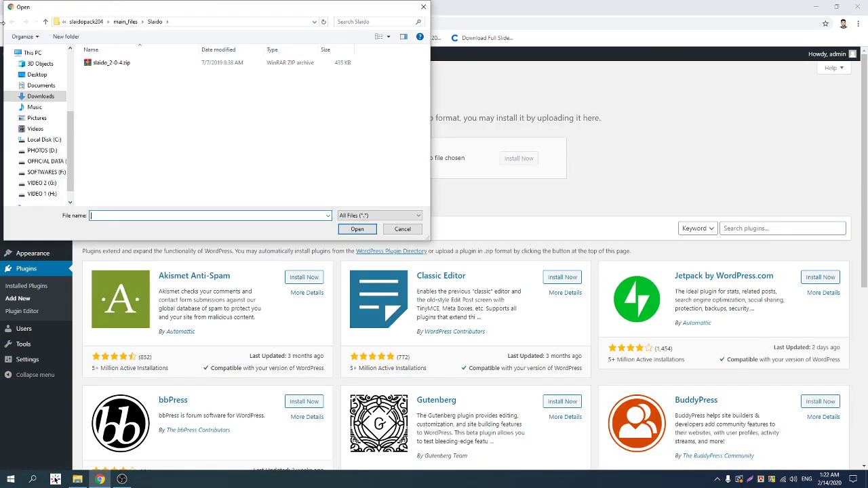
pyautogui.click(42, 96)
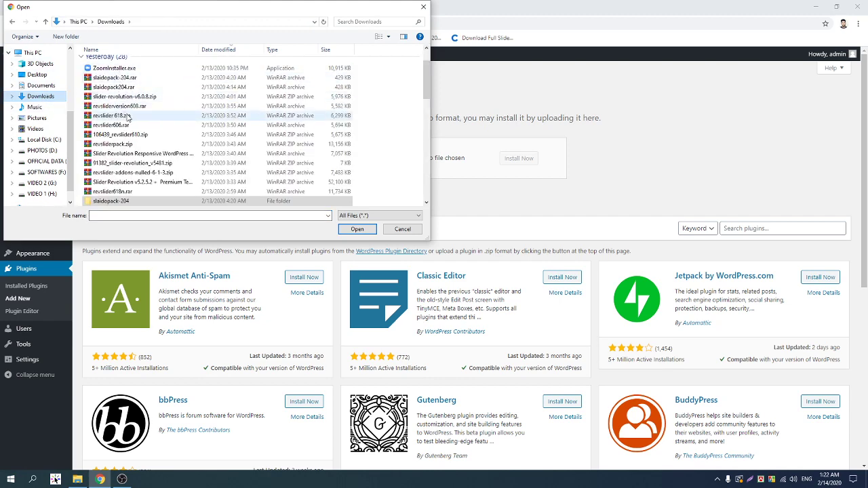
pyautogui.scroll(3, 124, 148)
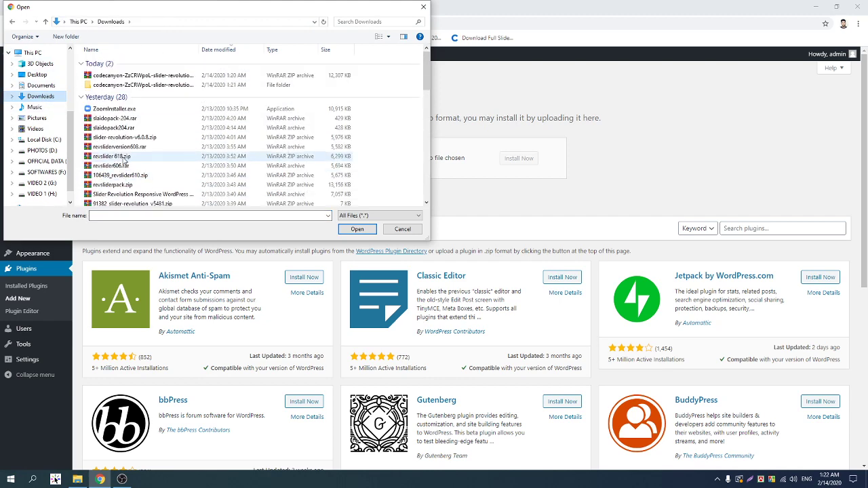
pyautogui.doubleClick(116, 85)
pyautogui.click(115, 82)
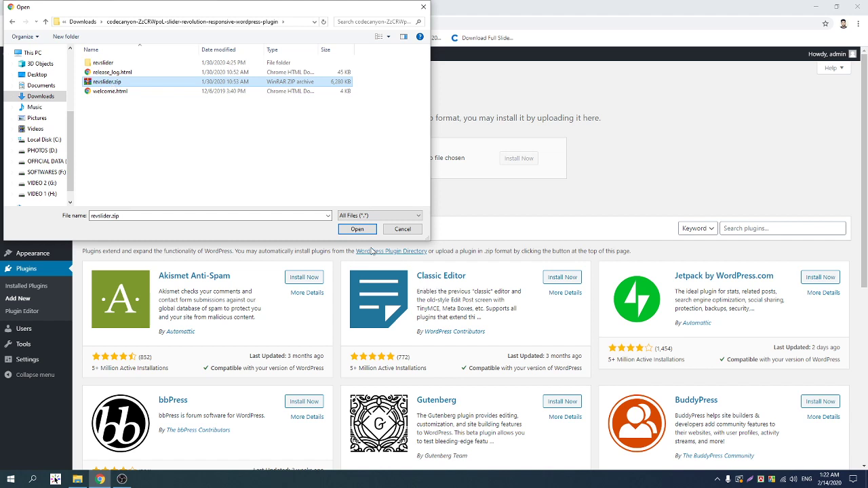
pyautogui.click(356, 229)
pyautogui.click(519, 158)
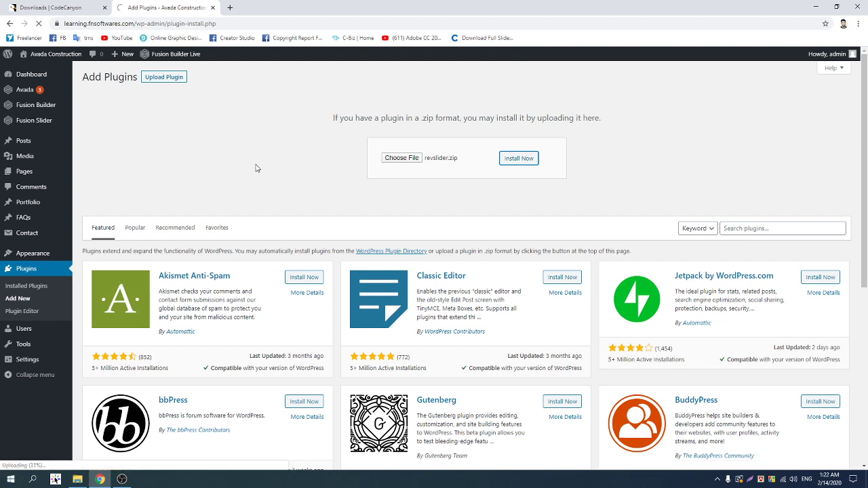
pyautogui.click(121, 479)
pyautogui.click(677, 334)
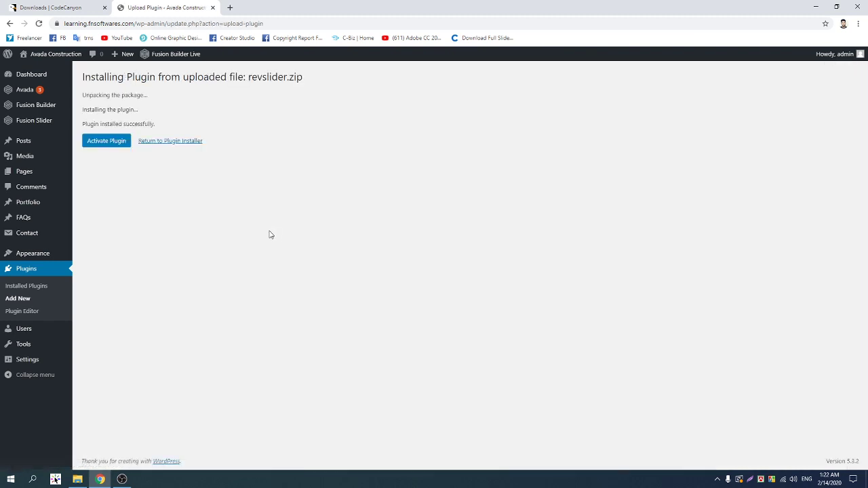
# Step: Activate the newly installed Slider Revolution plugin and go to its purchase code activation section
pyautogui.click(100, 146)
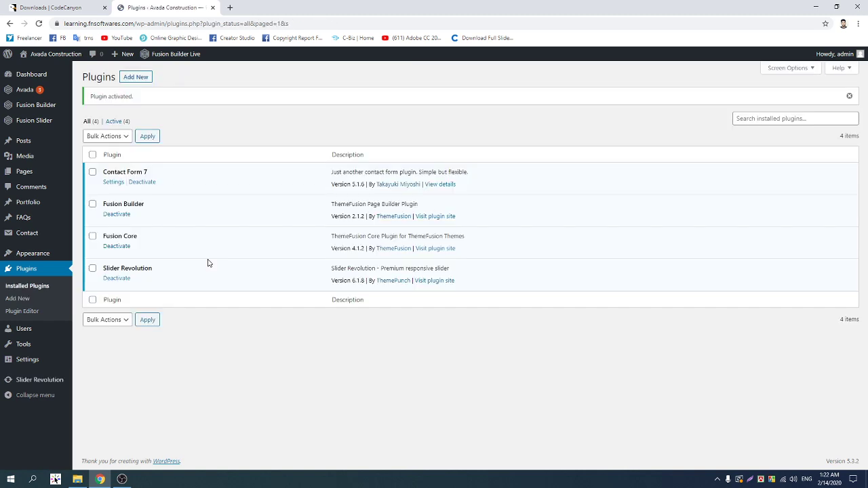
pyautogui.click(42, 381)
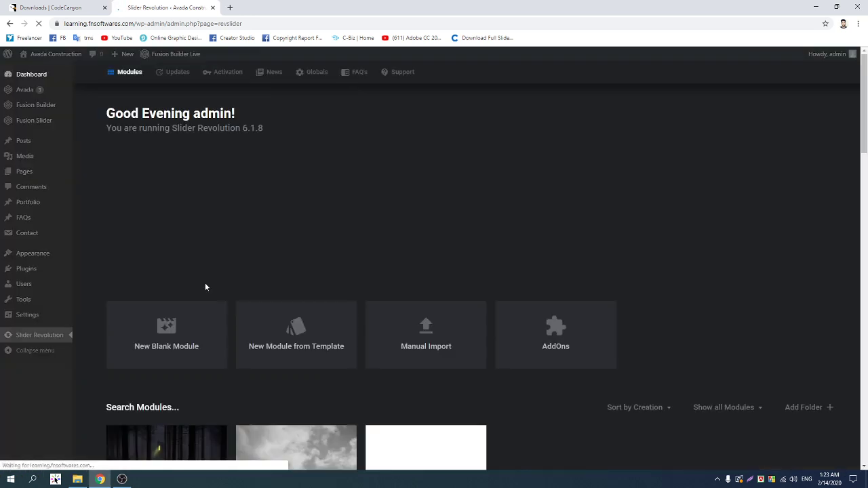
pyautogui.click(225, 76)
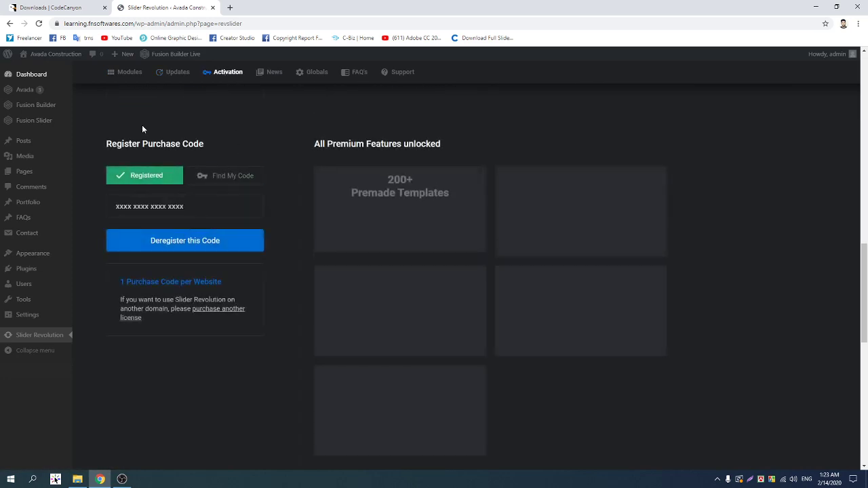
# Step: Deregister the existing Slider Revolution purchase code and clear the purchase code field
pyautogui.moveTo(165, 203)
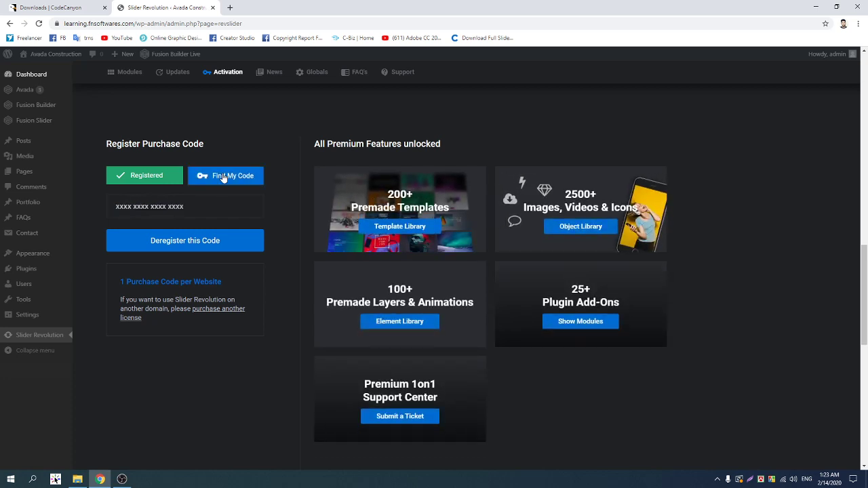
pyautogui.click(196, 241)
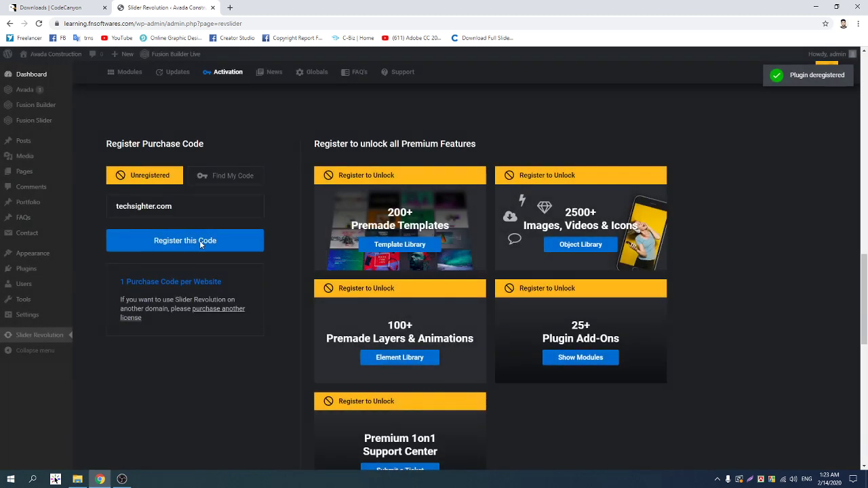
pyautogui.moveTo(44, 127)
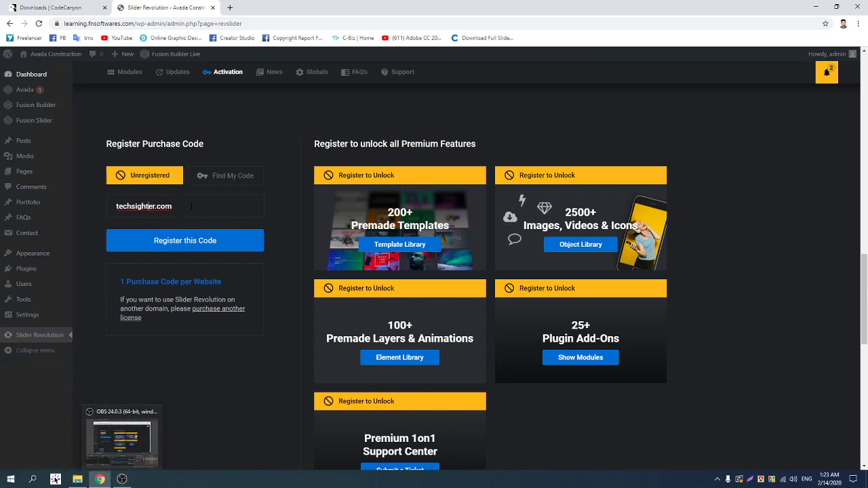
pyautogui.moveTo(191, 207); pyautogui.dragTo(76, 206)
pyautogui.press('BackSpace')
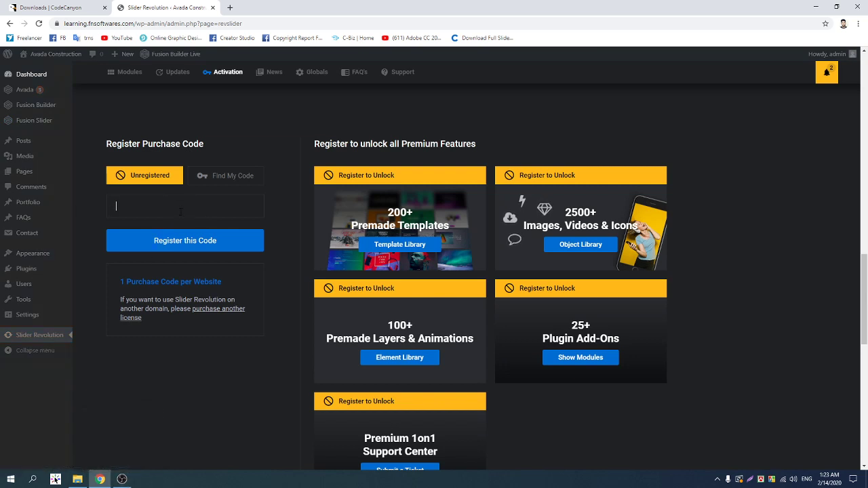
pyautogui.click(239, 178)
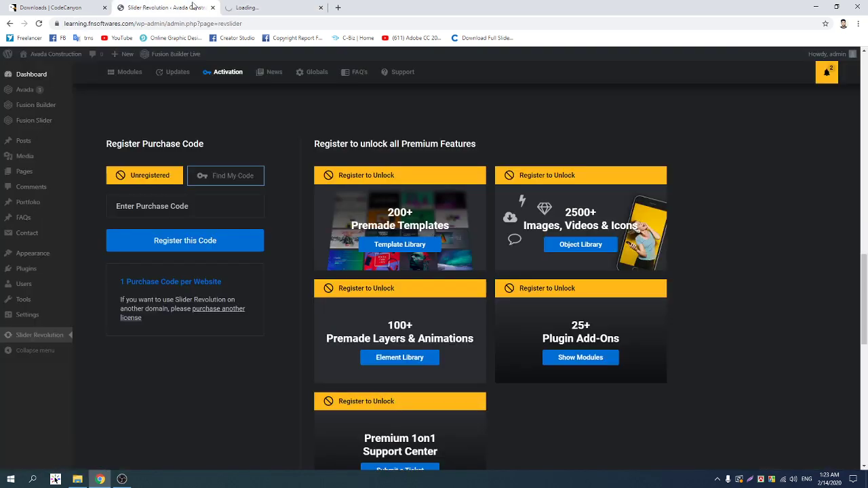
pyautogui.click(146, 7)
pyautogui.click(321, 8)
pyautogui.click(145, 208)
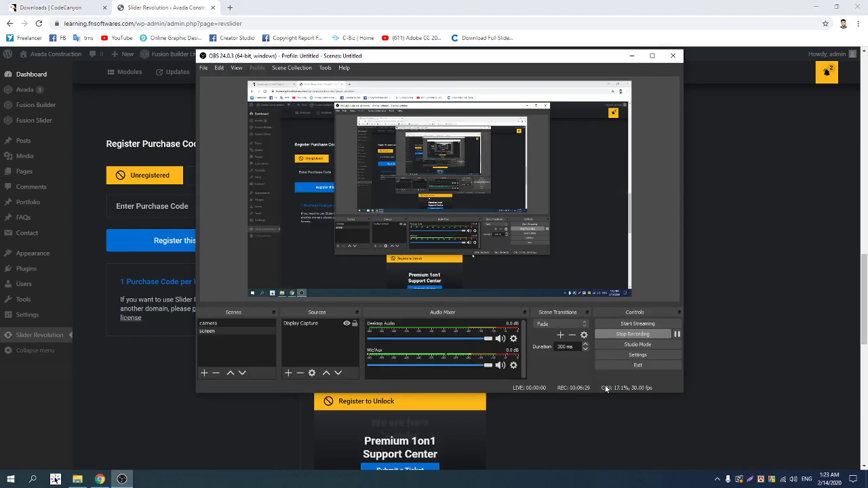
pyautogui.click(738, 254)
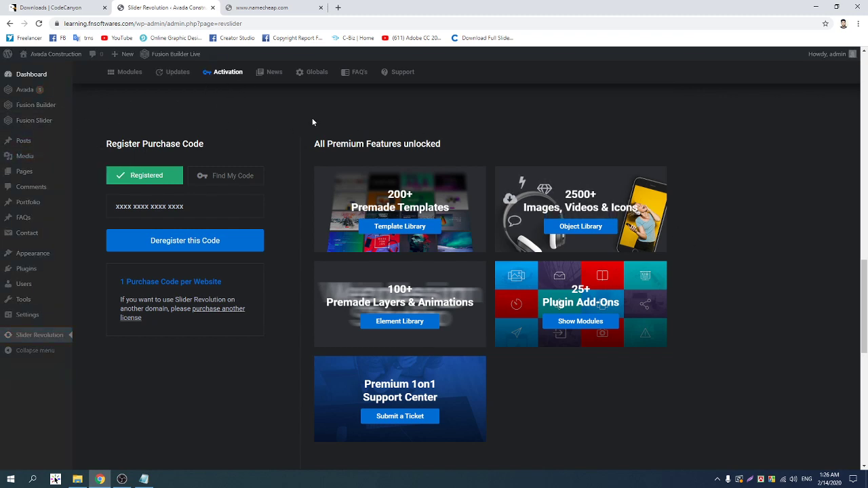
# Step: Delete the 80s Style Intro slider from the Slider Revolution modules
pyautogui.click(160, 72)
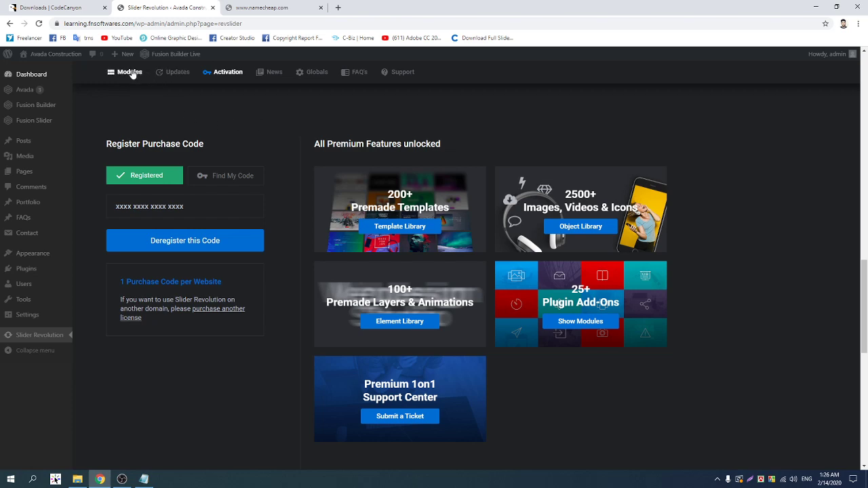
pyautogui.click(131, 73)
pyautogui.scroll(-4, 265, 165)
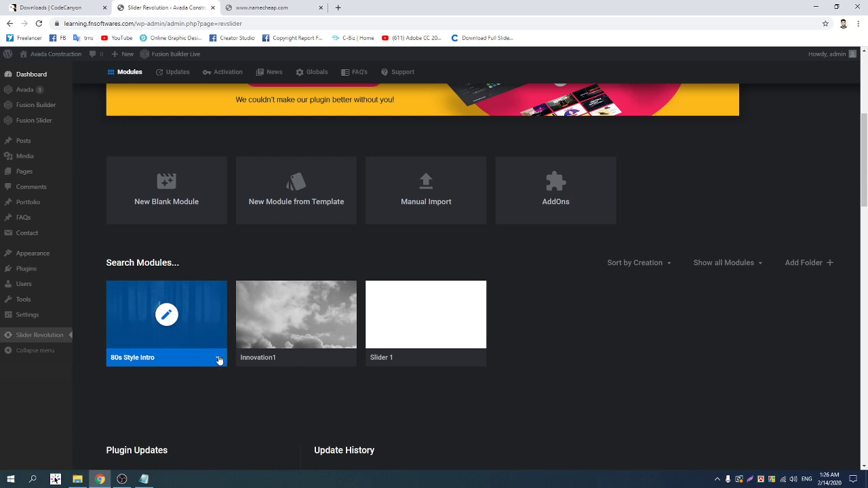
pyautogui.click(218, 360)
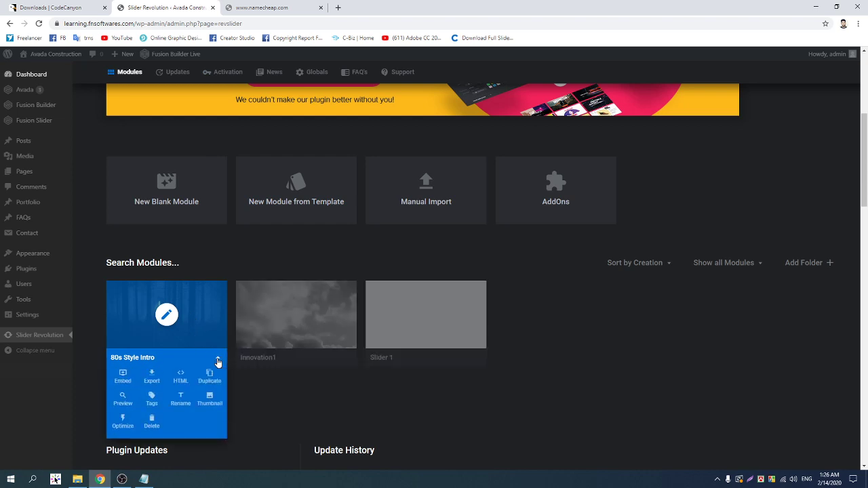
pyautogui.click(152, 426)
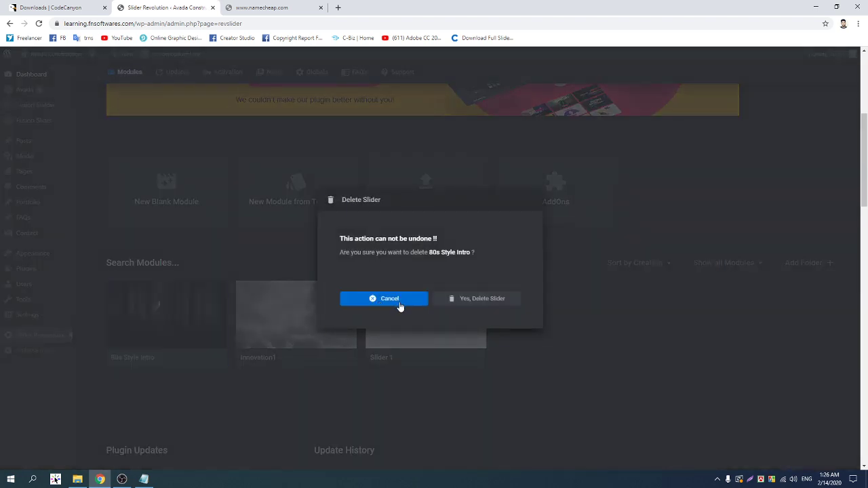
pyautogui.click(459, 304)
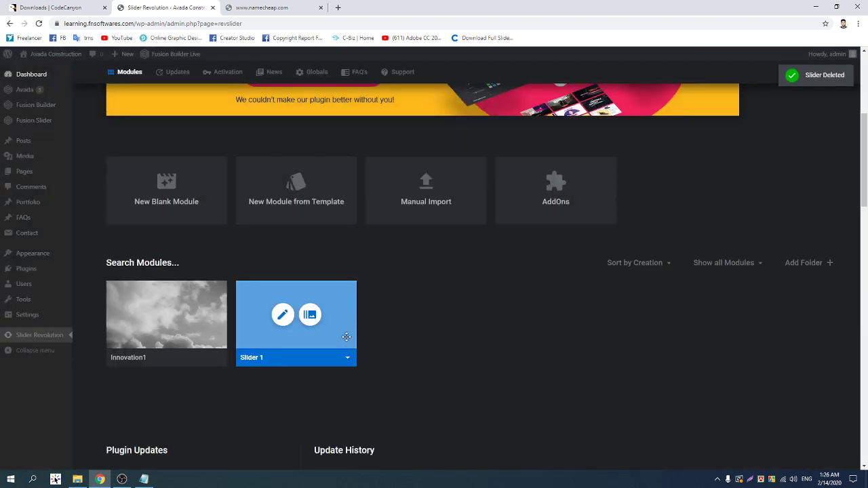
# Step: Delete the Slider 1 module and confirm its removal
pyautogui.click(348, 359)
pyautogui.click(281, 424)
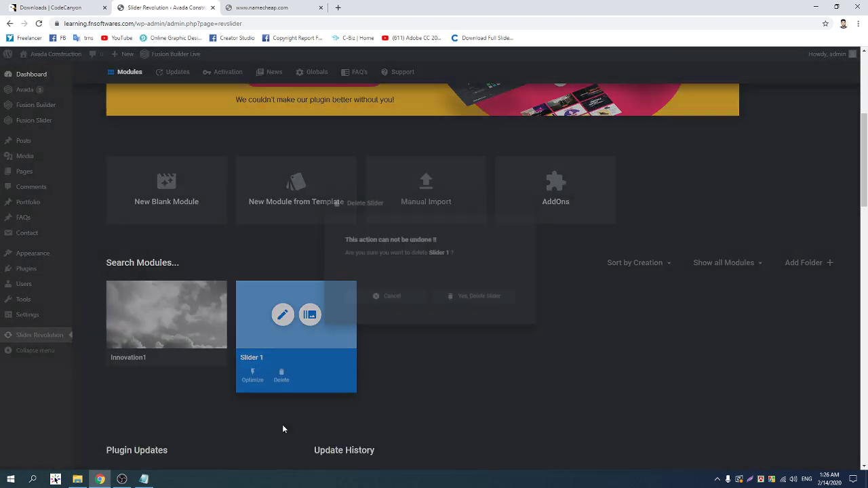
pyautogui.click(478, 302)
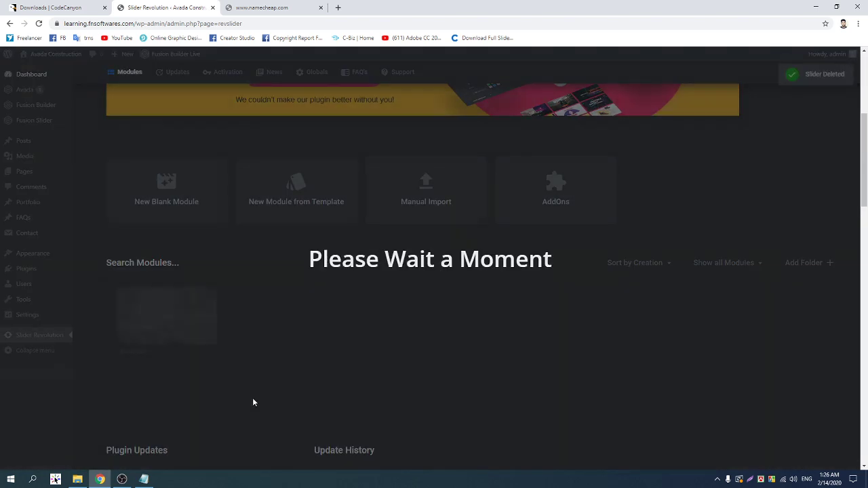
pyautogui.click(122, 479)
pyautogui.click(676, 334)
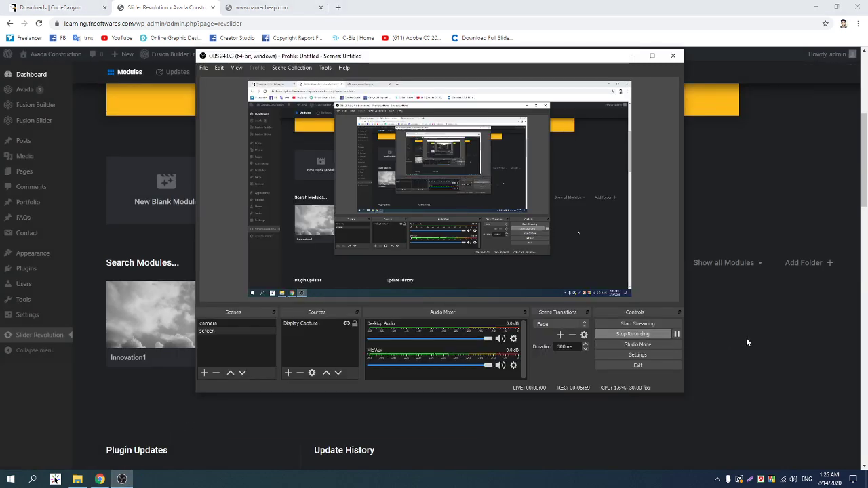
pyautogui.click(746, 338)
# Step: Delete the remaining Innovation1 slider and confirm its removal
pyautogui.click(218, 359)
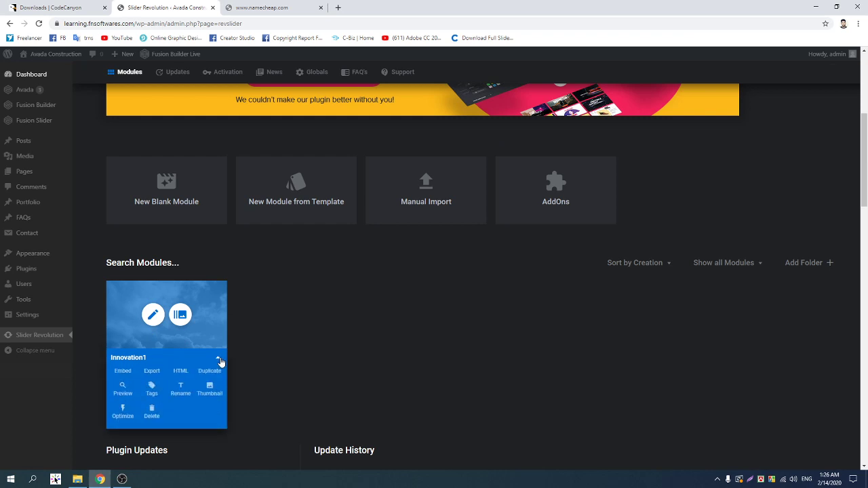
pyautogui.click(194, 389)
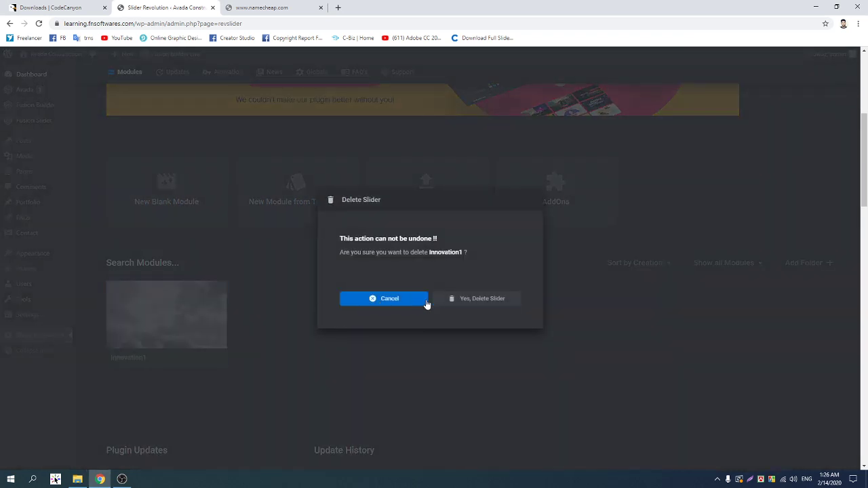
pyautogui.click(475, 300)
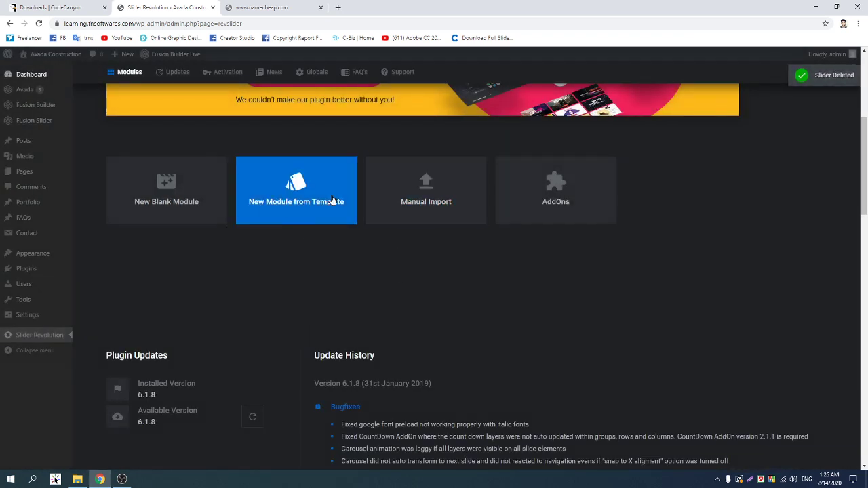
# Step: Browse the Slider category of the templates for a new module and open the Isometric Slider preview
pyautogui.click(294, 190)
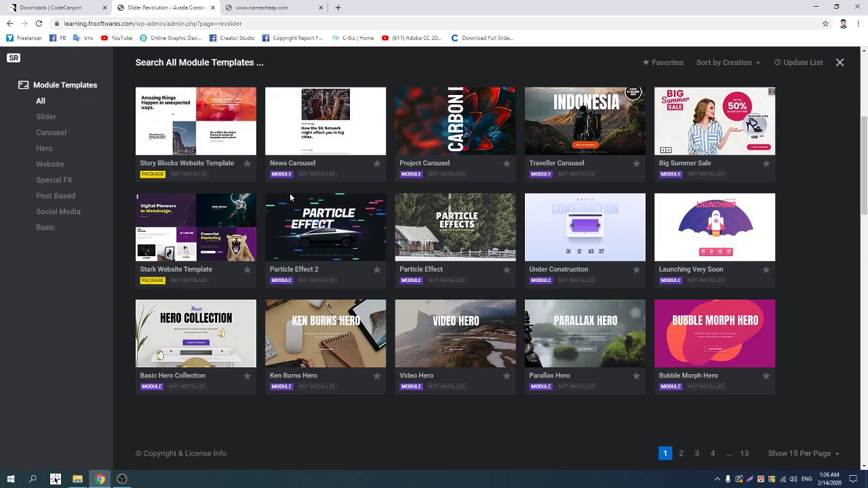
pyautogui.click(47, 118)
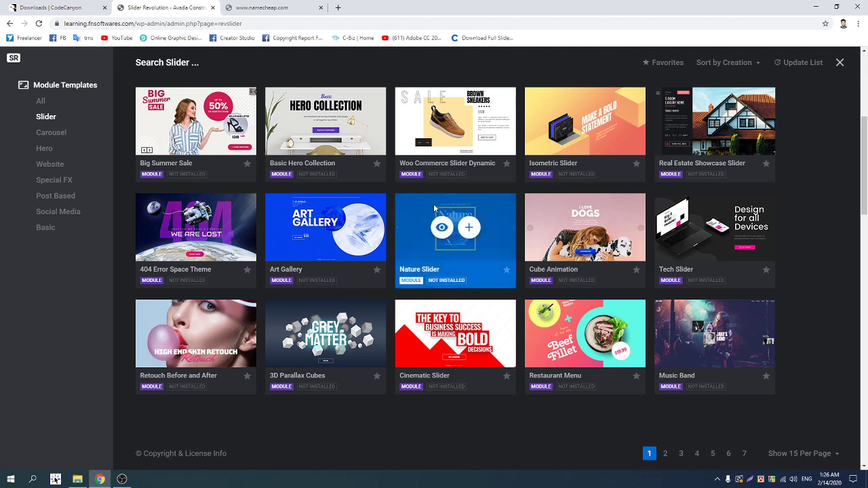
pyautogui.click(571, 123)
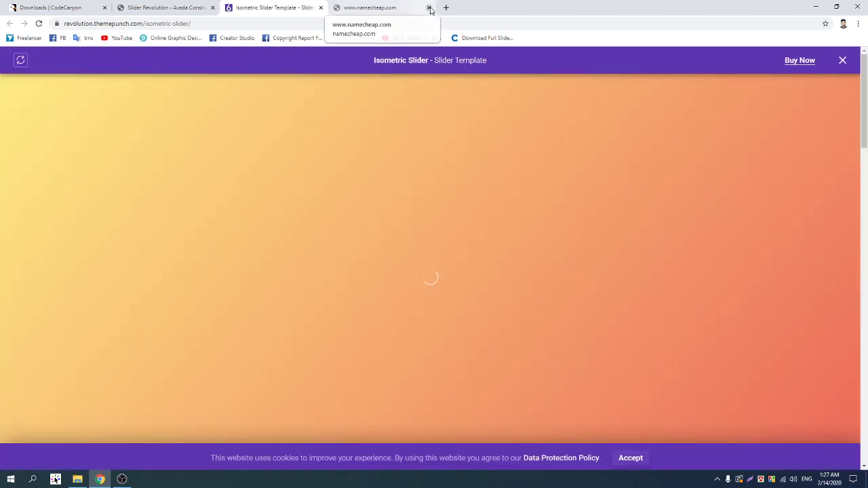
pyautogui.click(429, 8)
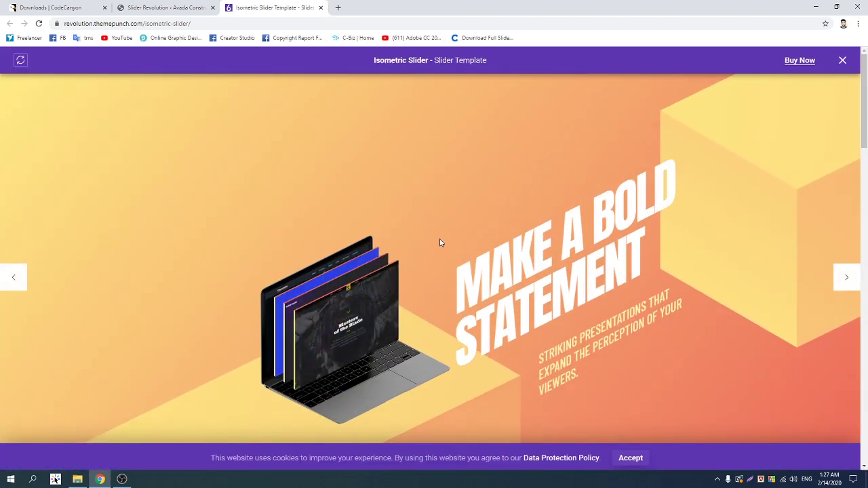
pyautogui.click(847, 280)
pyautogui.click(846, 280)
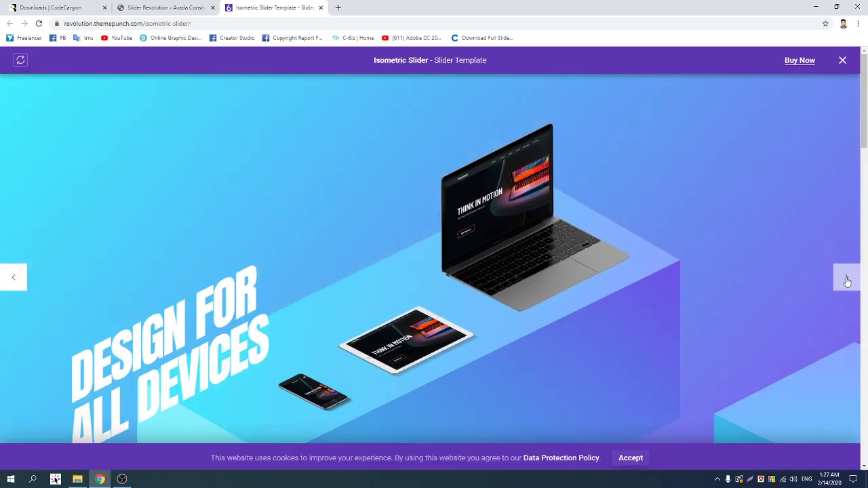
# Step: View one more slide of the Isometric Slider preview, return to the template list and install the Isometric Slider template
pyautogui.click(844, 279)
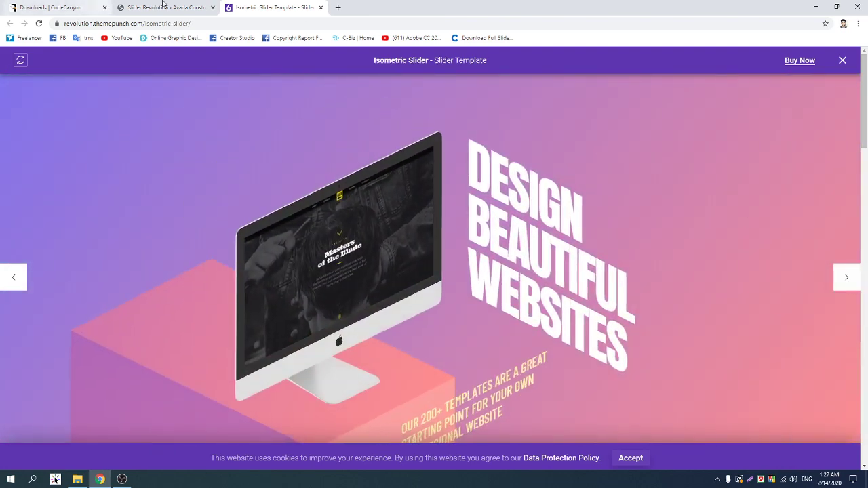
pyautogui.hotkey('ctrl', 'shift', 'Tab')
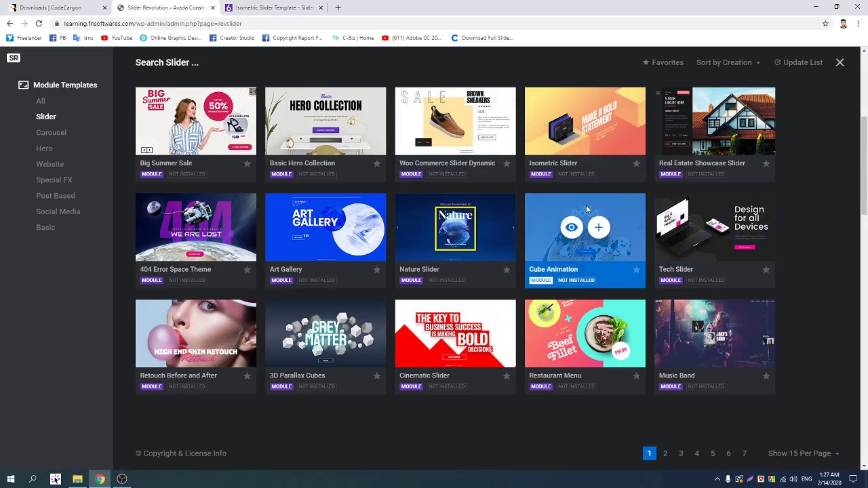
pyautogui.moveTo(604, 155)
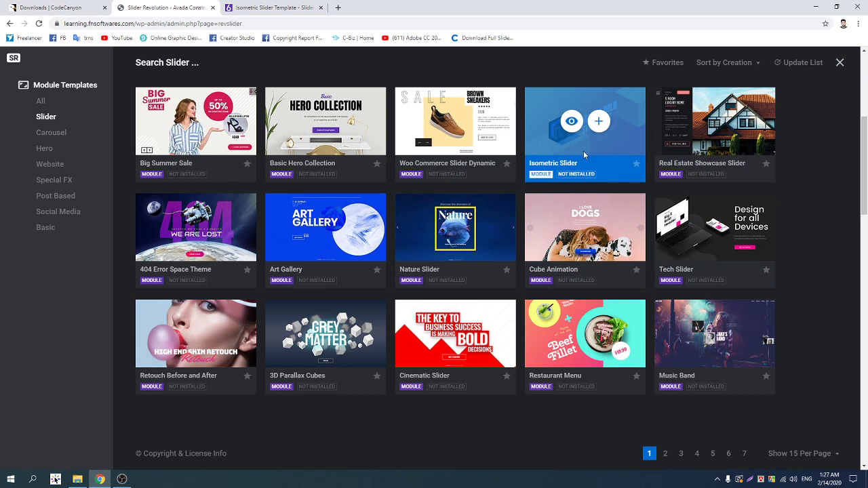
pyautogui.click(599, 125)
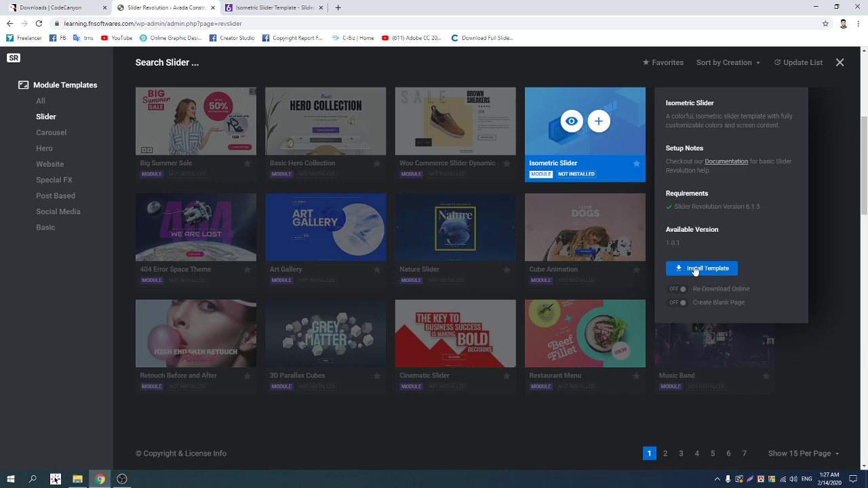
pyautogui.click(701, 269)
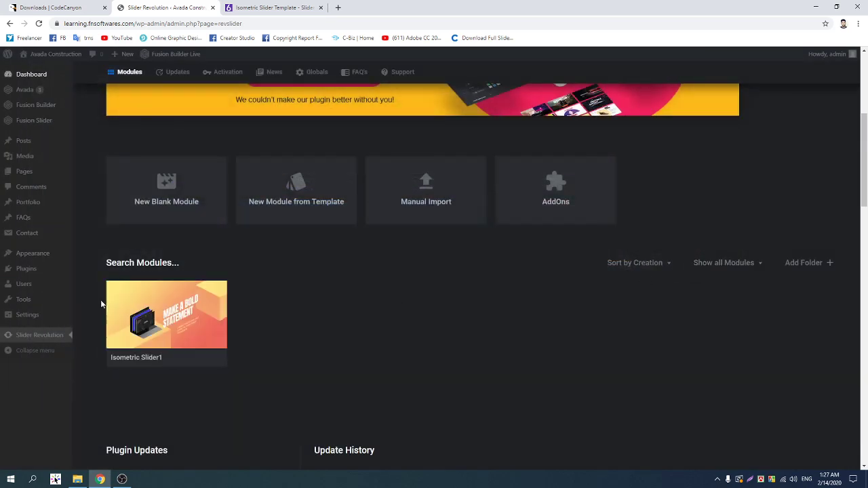
# Step: Open the HOME page for editing from the list of all pages
pyautogui.moveTo(129, 297)
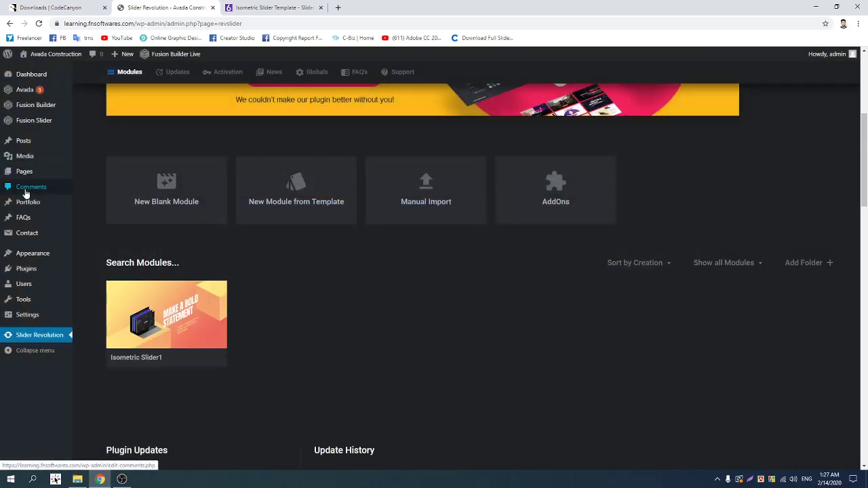
pyautogui.moveTo(23, 173)
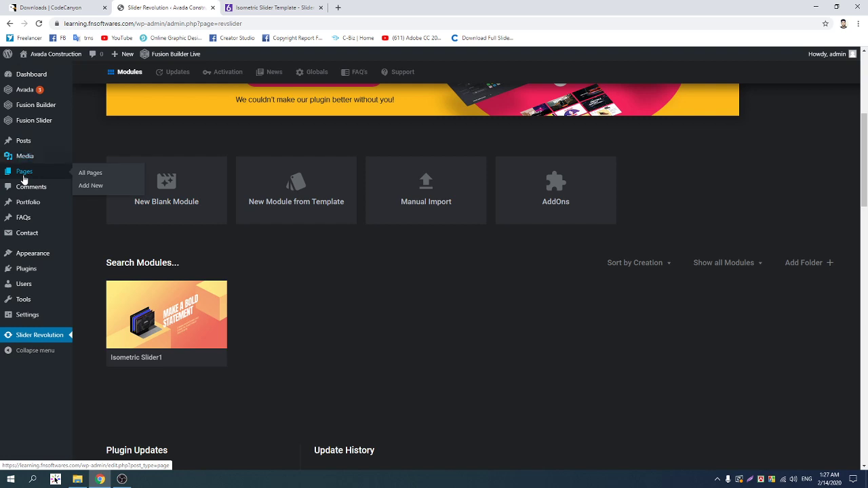
pyautogui.click(93, 176)
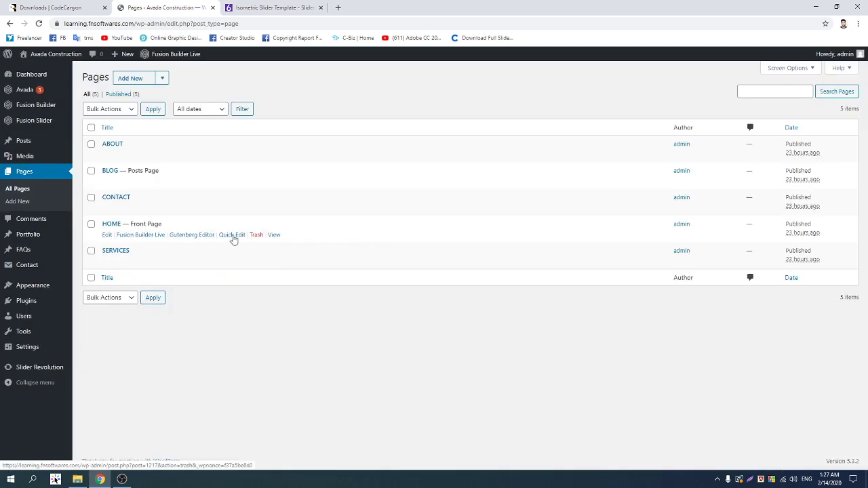
pyautogui.click(112, 226)
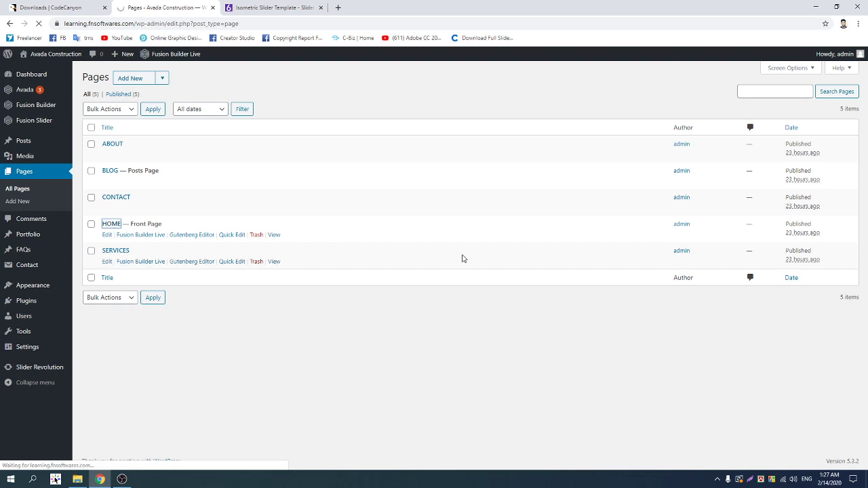
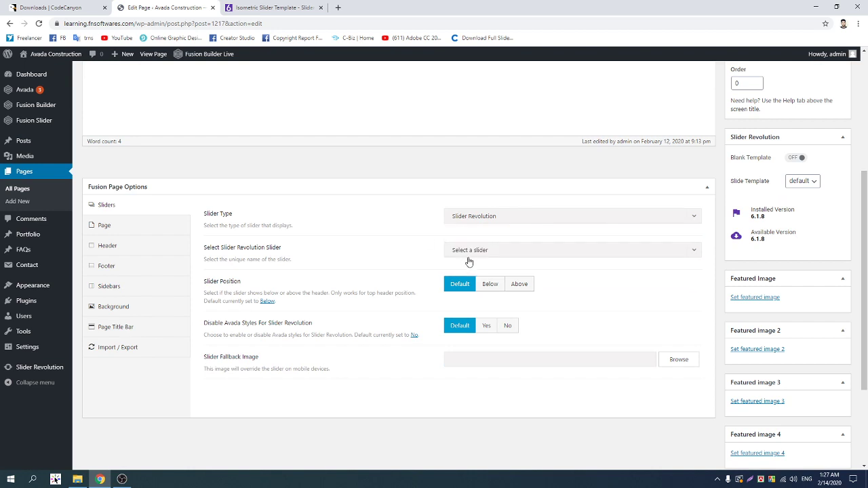
# Step: Assign Isometric Slider1 as the HOME page's Slider Revolution slider and update the page
pyautogui.click(475, 253)
pyautogui.click(468, 282)
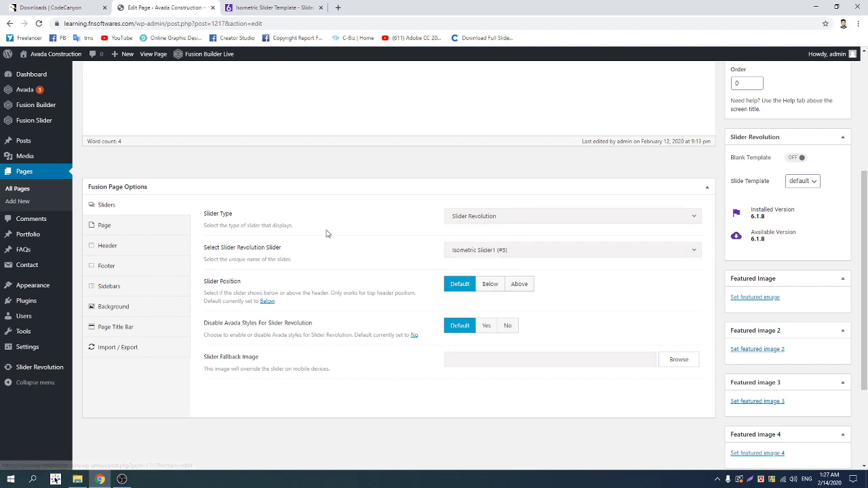
pyautogui.scroll(3, 780, 267)
pyautogui.click(833, 186)
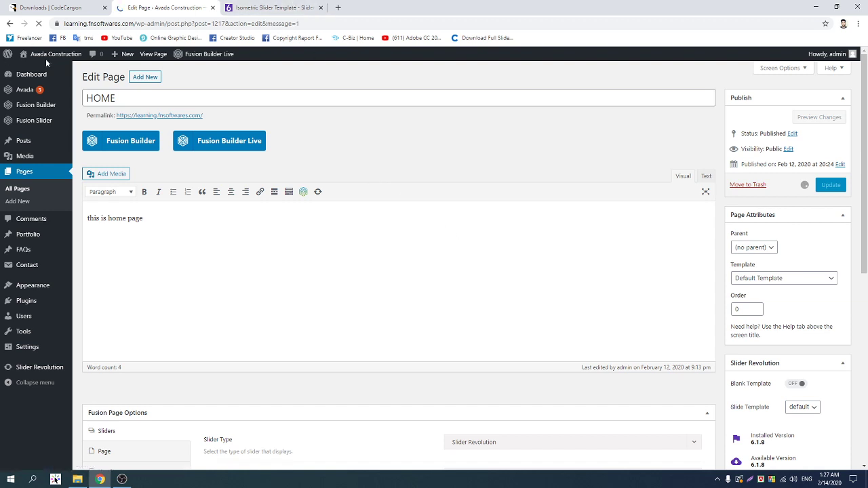
# Step: Close the Isometric Slider preview and open the live site in a new tab to check the slider on its home page
pyautogui.click(326, 10)
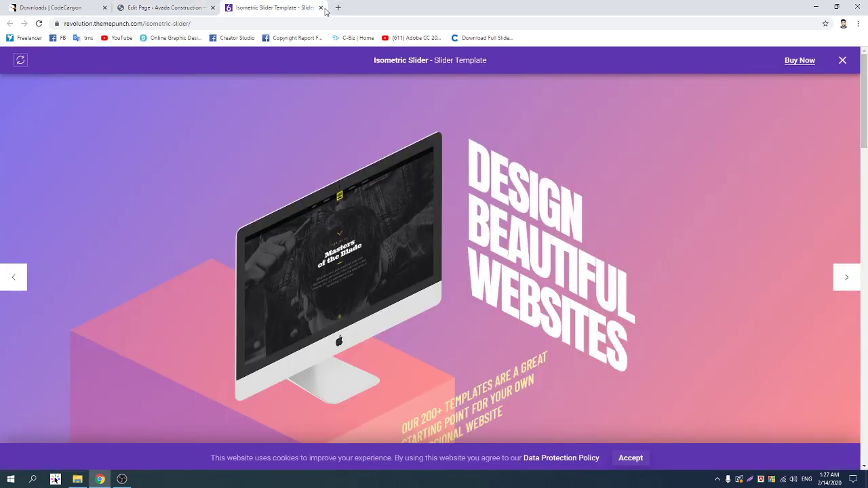
pyautogui.click(322, 10)
pyautogui.moveTo(41, 53)
pyautogui.rightClick(34, 68)
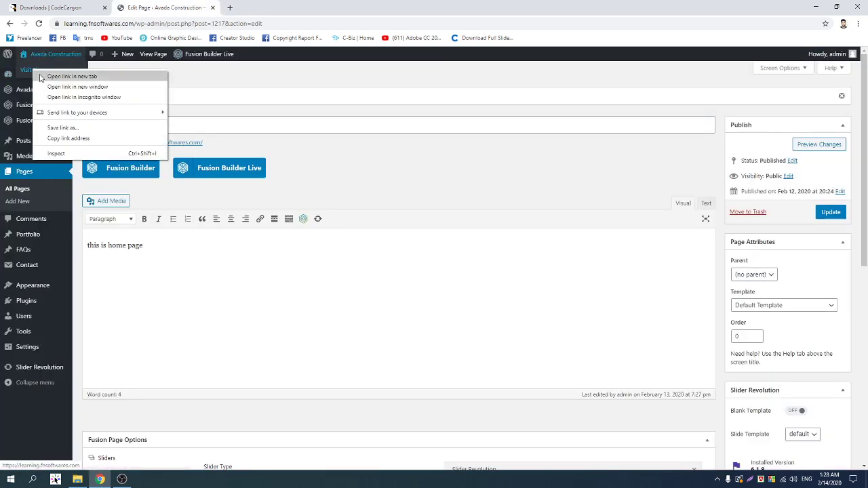
pyautogui.click(61, 75)
pyautogui.click(294, 5)
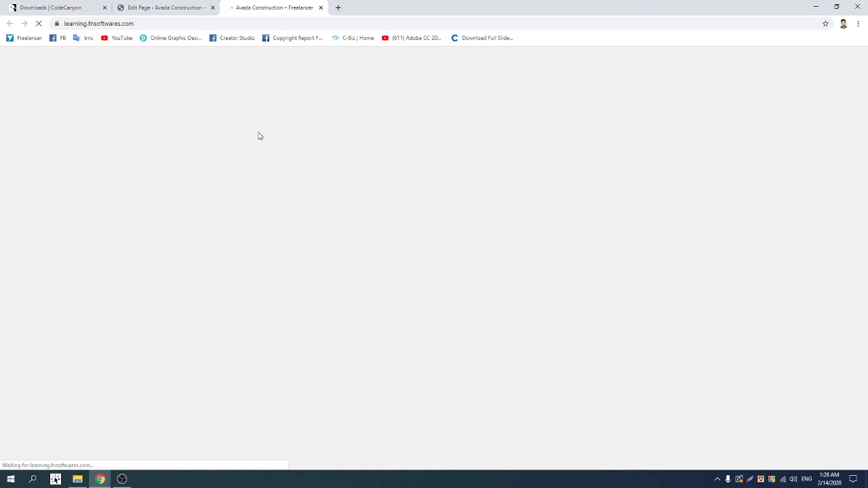
pyautogui.scroll(-5, 400, 199)
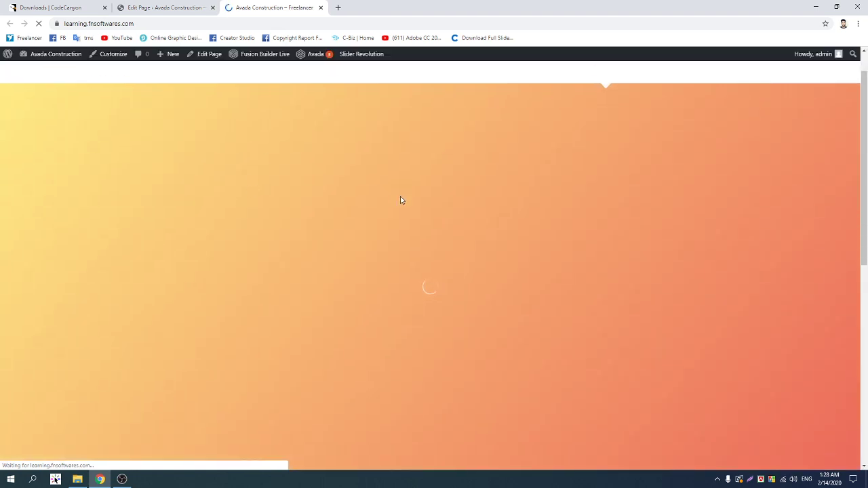
pyautogui.scroll(5, 400, 200)
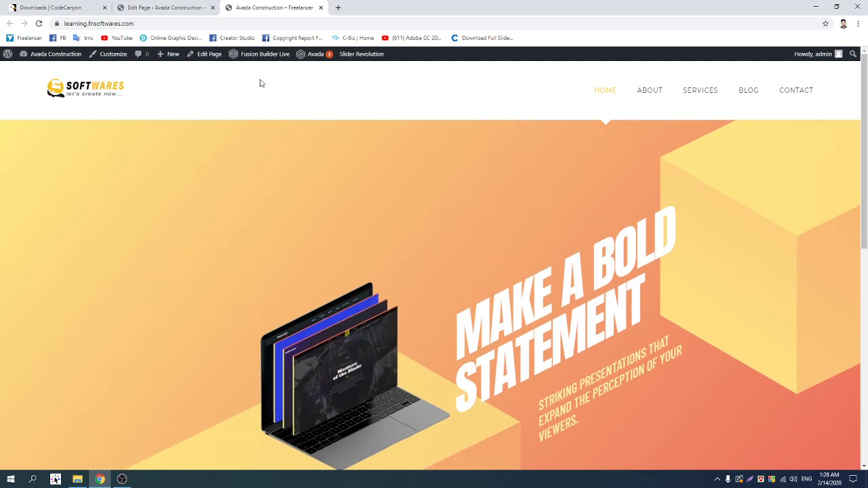
# Step: Load the Slider Revolution page and meanwhile check the live home page's slider in a reduced browser window, returning to the maximized window
pyautogui.click(169, 7)
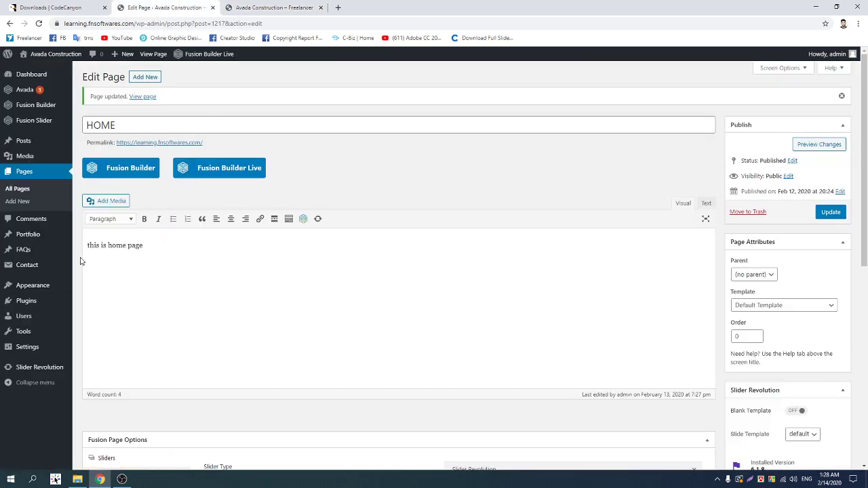
pyautogui.click(39, 367)
pyautogui.click(241, 6)
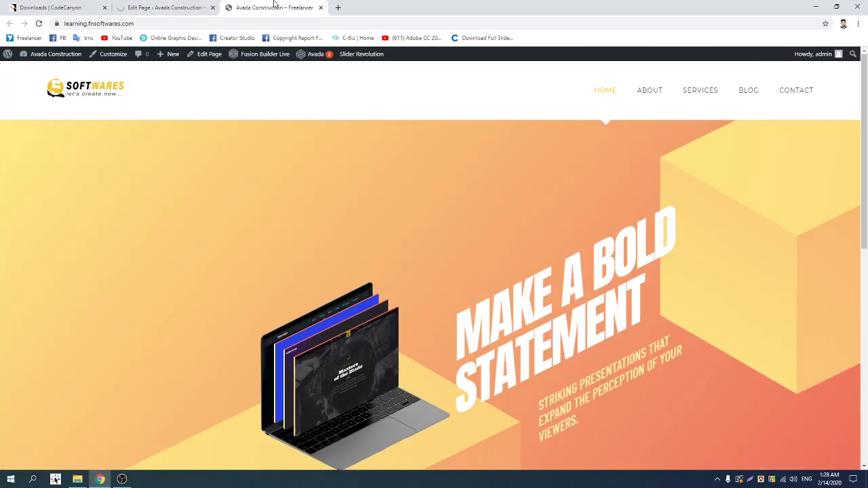
pyautogui.click(841, 7)
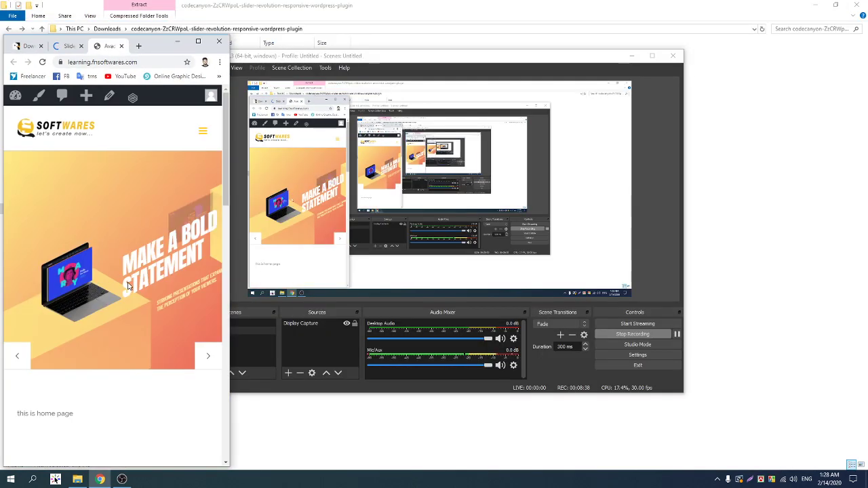
pyautogui.click(199, 43)
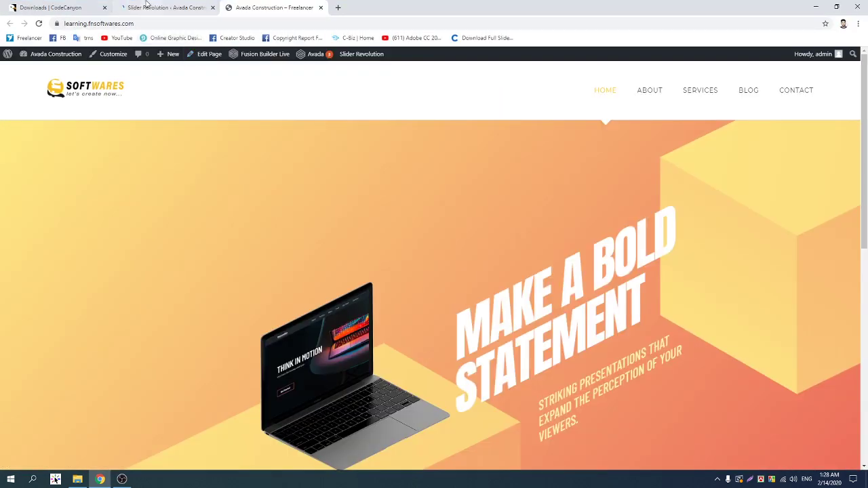
# Step: Open the Isometric Slider1 module in the slide editor
pyautogui.click(166, 8)
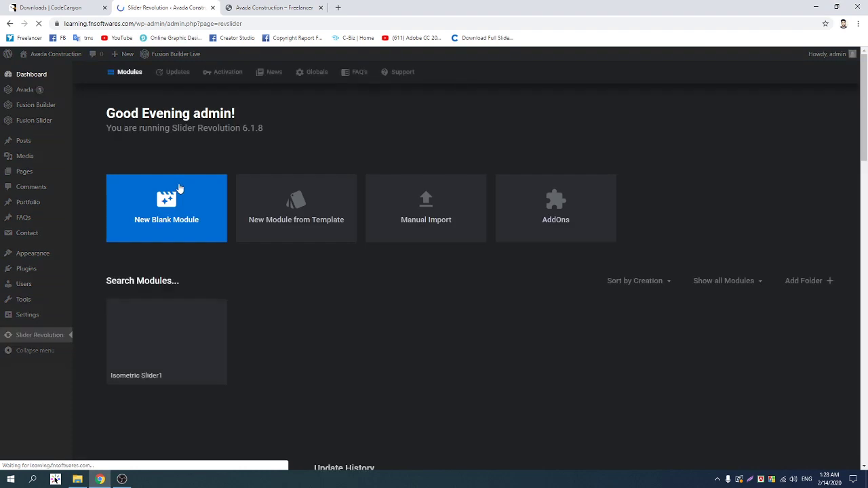
pyautogui.scroll(-2, 210, 211)
pyautogui.click(152, 244)
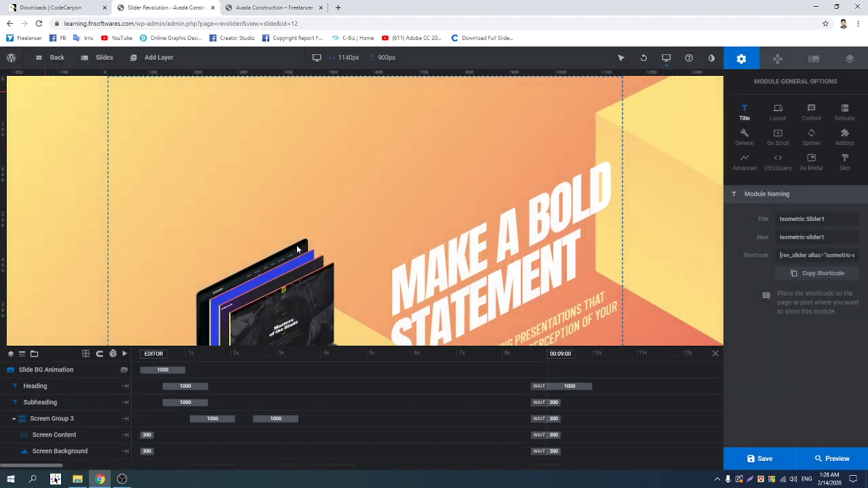
# Step: Examine the heading layer and the upper background cube's side and top layers on Slide 1, leaving no layer selected
pyautogui.click(546, 240)
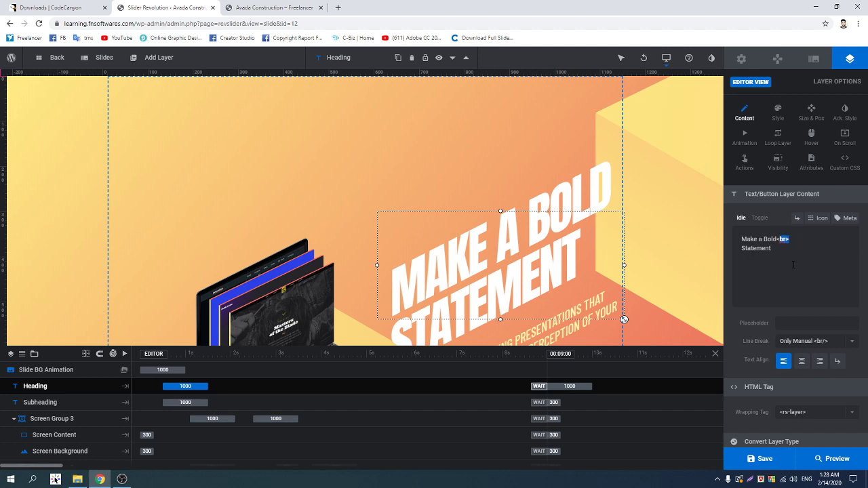
pyautogui.moveTo(106, 63)
pyautogui.click(678, 167)
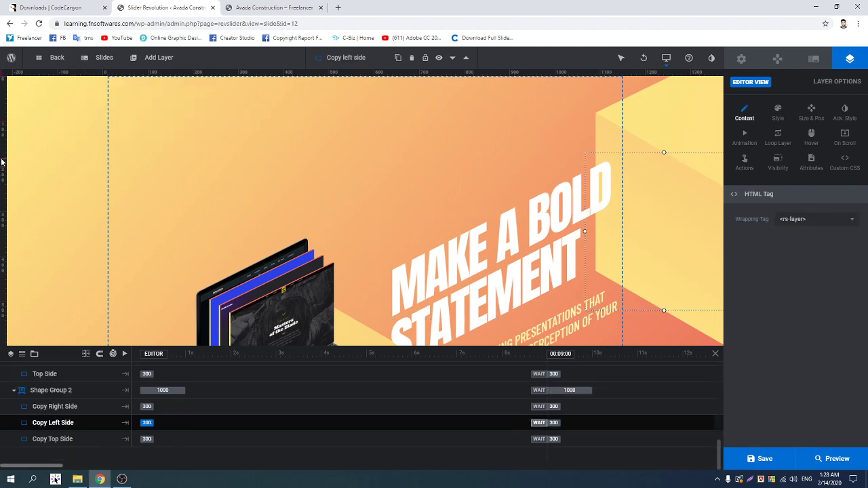
pyautogui.click(51, 140)
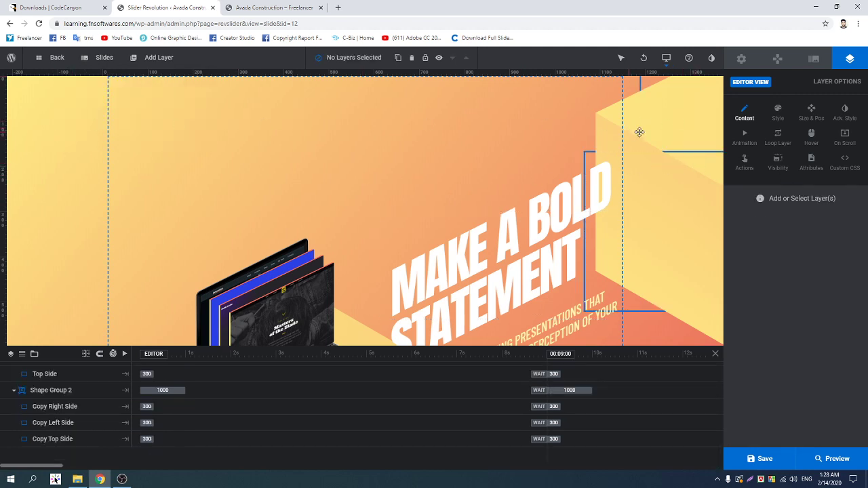
pyautogui.click(680, 114)
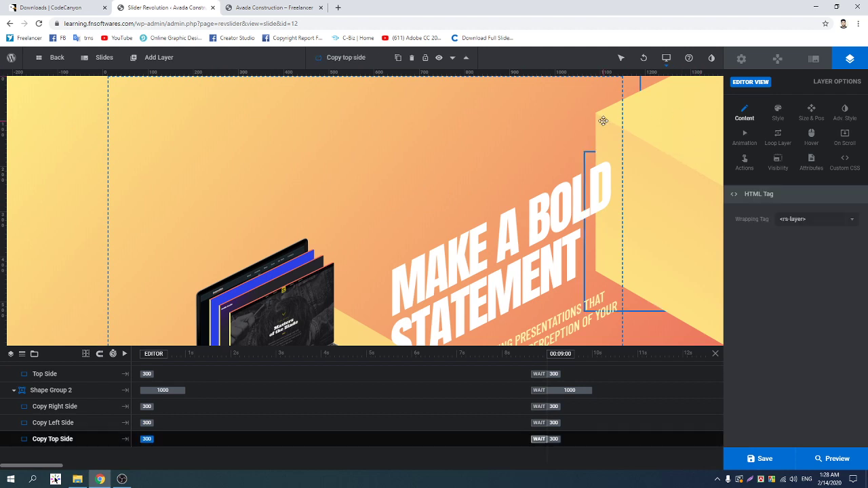
pyautogui.click(68, 142)
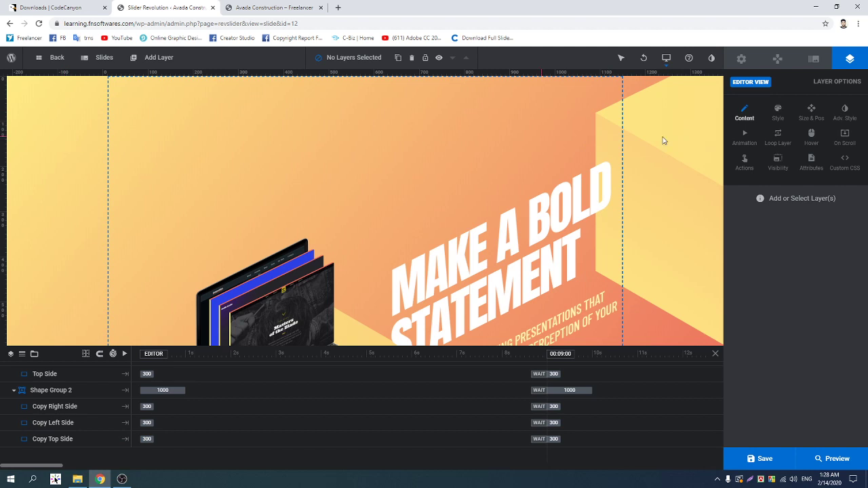
# Step: Open the slide options of Slide 1 and examine its background settings
pyautogui.moveTo(101, 58)
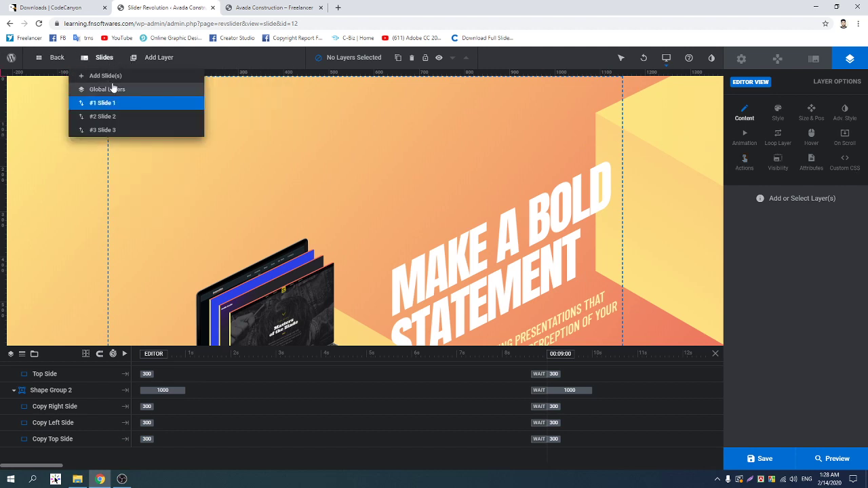
pyautogui.moveTo(111, 107)
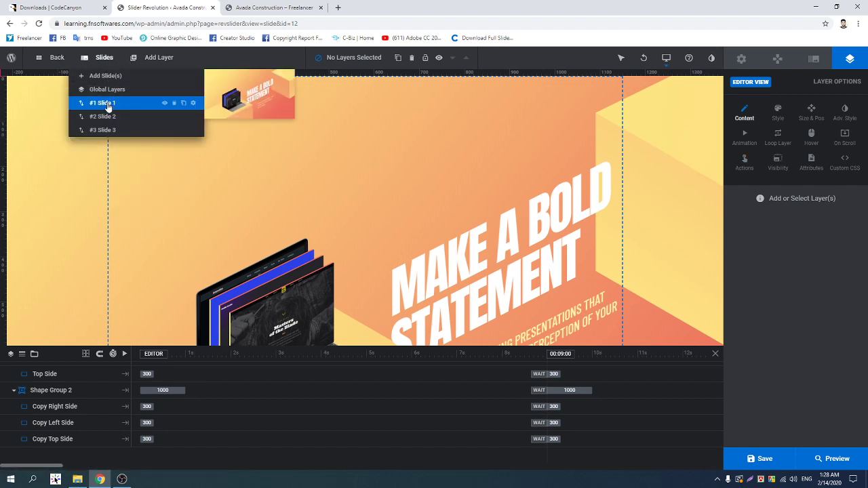
pyautogui.click(109, 107)
pyautogui.moveTo(102, 63)
pyautogui.moveTo(120, 108)
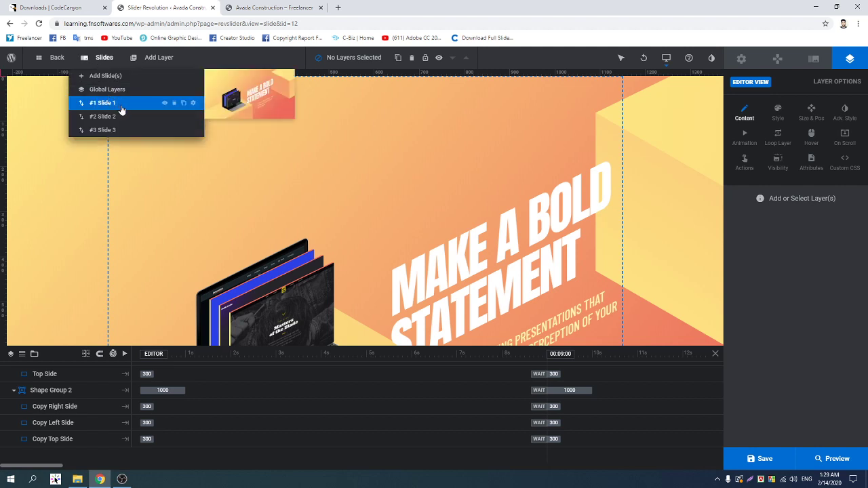
pyautogui.click(193, 103)
pyautogui.click(817, 303)
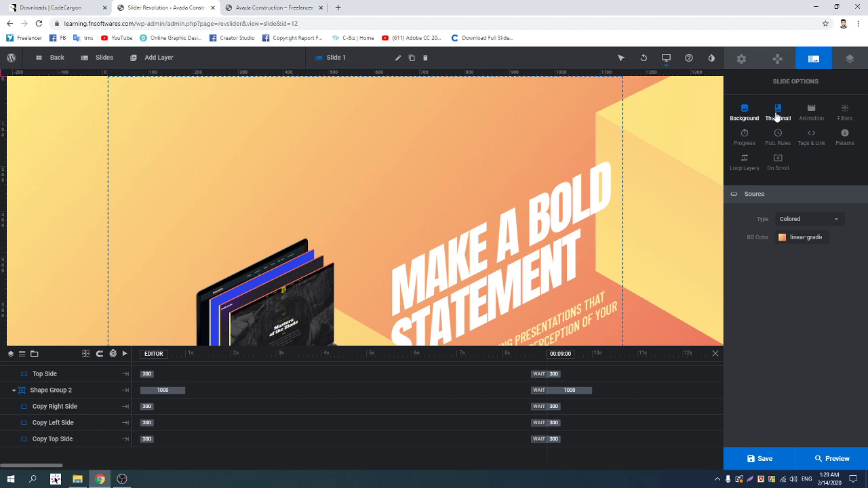
# Step: Switch from the slide options to the module general options of Isometric Slider1
pyautogui.rightClick(41, 145)
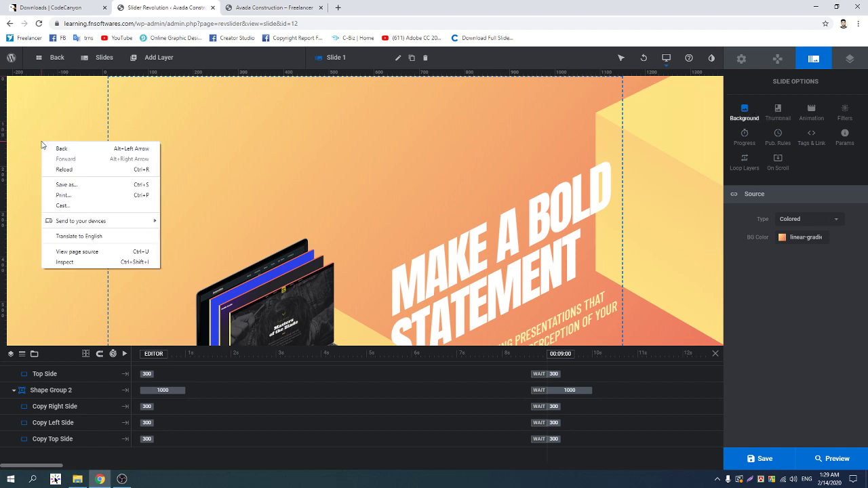
pyautogui.click(73, 114)
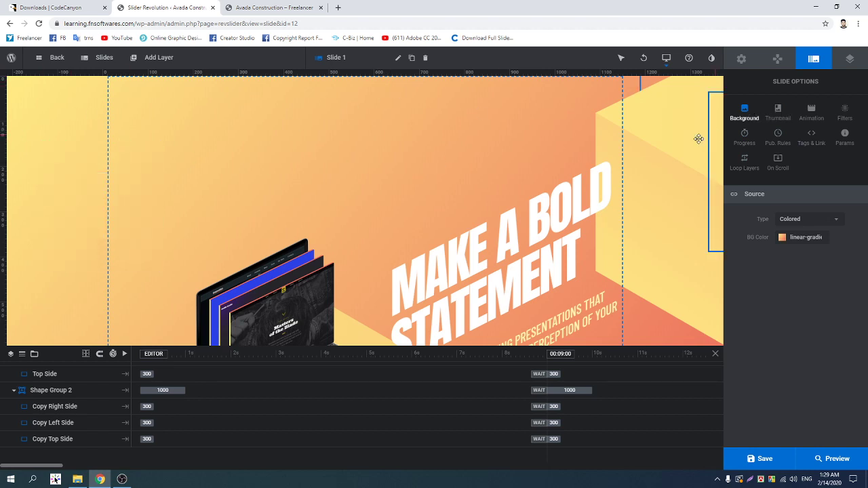
pyautogui.click(740, 59)
pyautogui.rightClick(61, 135)
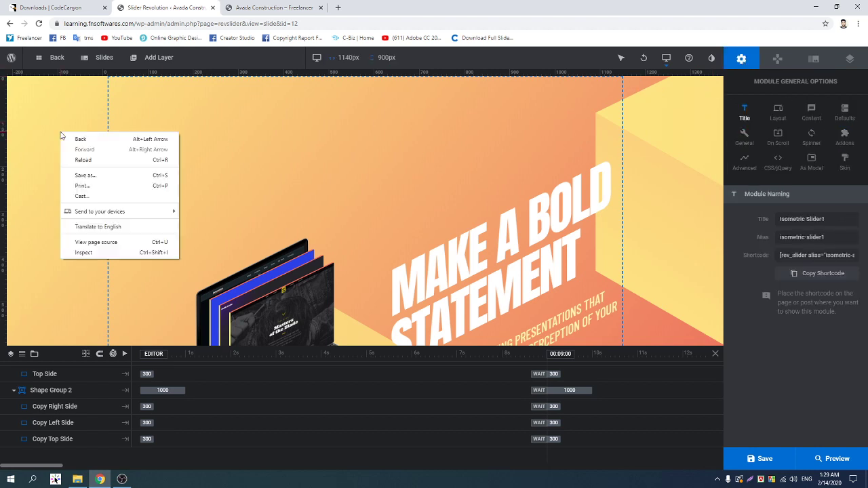
# Step: Open the slide options of Slide 1 and examine its thumbnail settings, including the admin thumbnail's image chooser, without changing the image
pyautogui.click(101, 58)
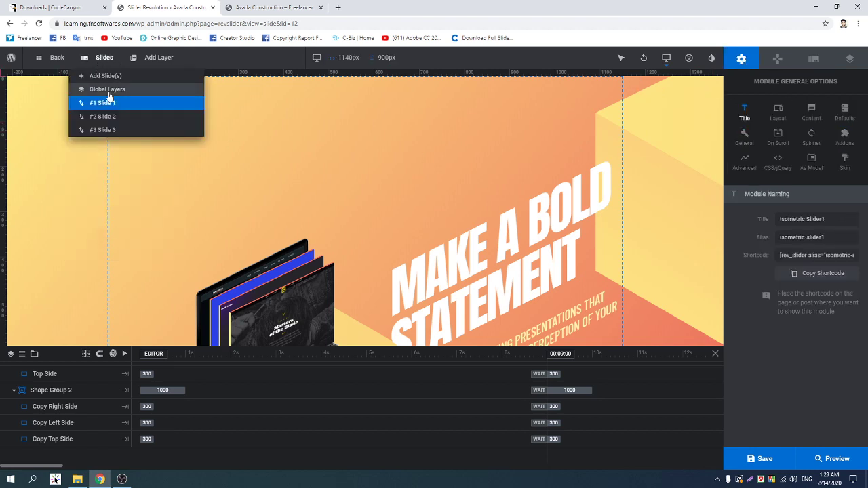
pyautogui.moveTo(166, 103)
pyautogui.click(193, 104)
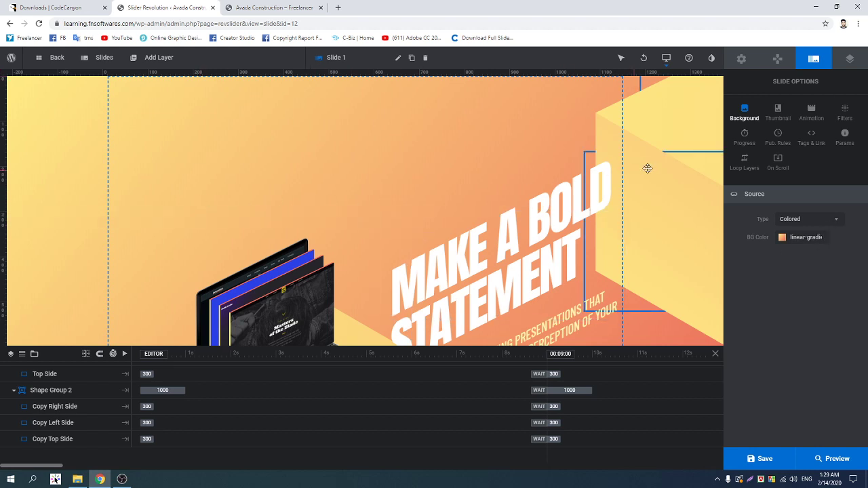
pyautogui.click(783, 118)
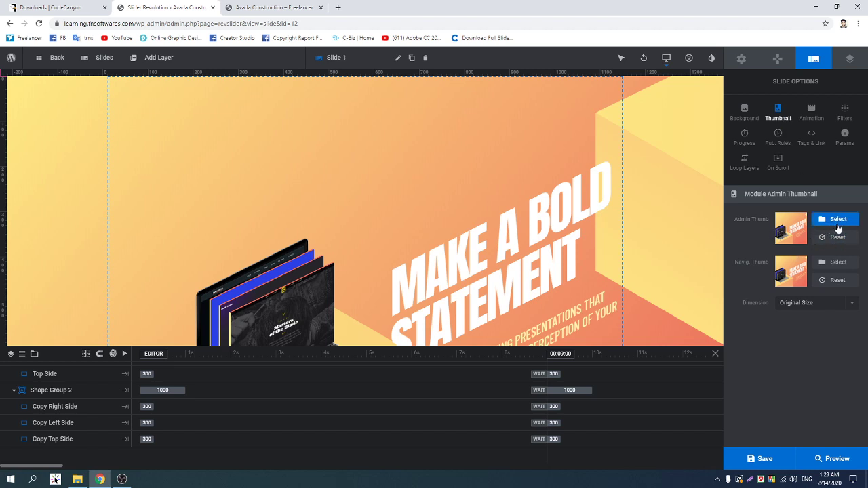
pyautogui.click(826, 225)
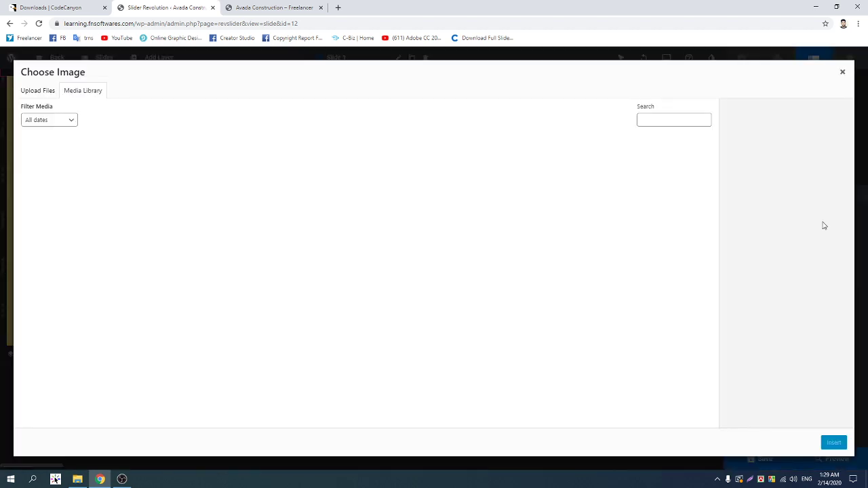
pyautogui.click(844, 72)
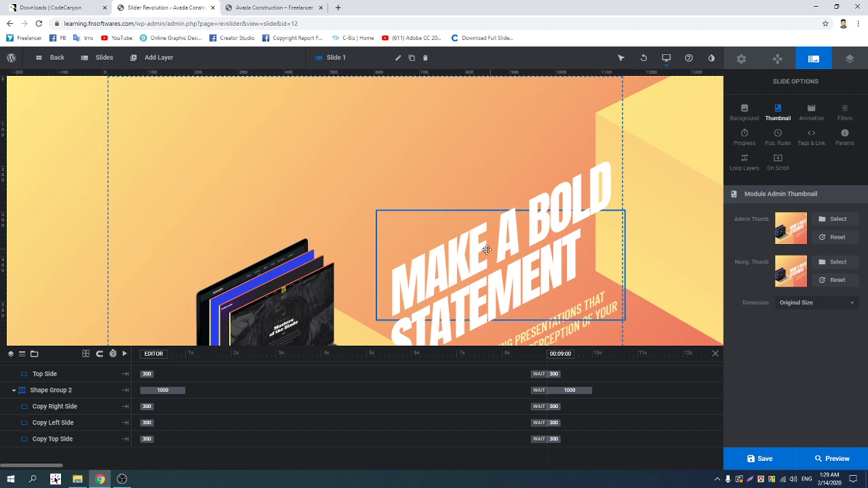
# Step: Examine the heading layer's content and Anim To keyframe settings, and view the Isometric Slider1 module in the preview before returning to the editor
pyautogui.click(447, 257)
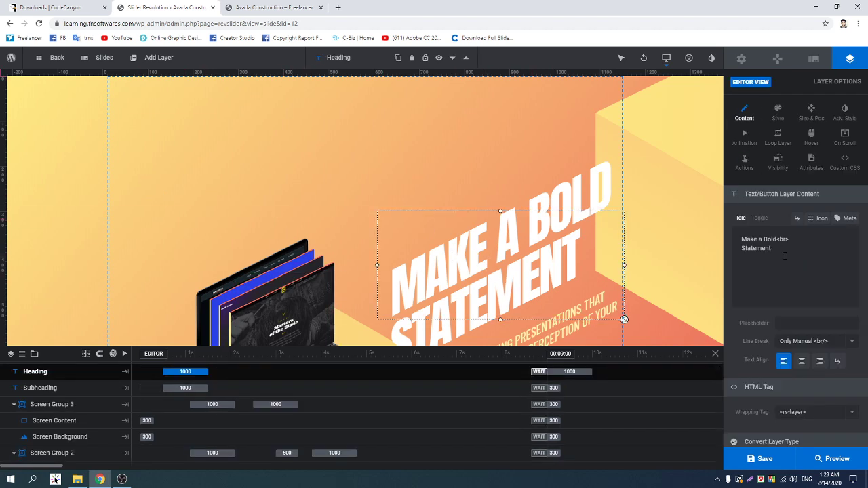
pyautogui.click(744, 137)
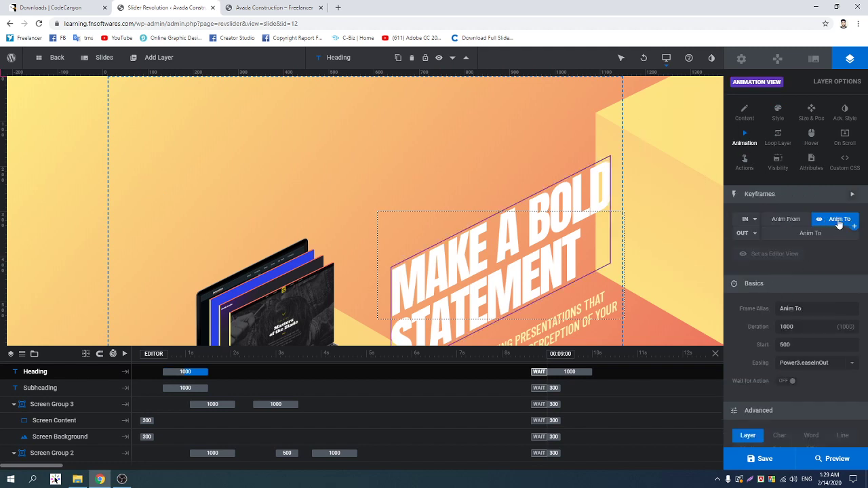
pyautogui.click(833, 459)
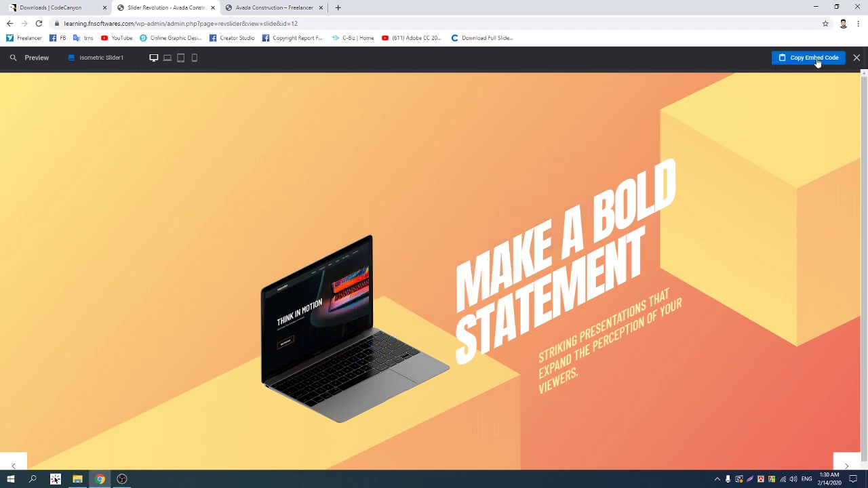
pyautogui.click(856, 58)
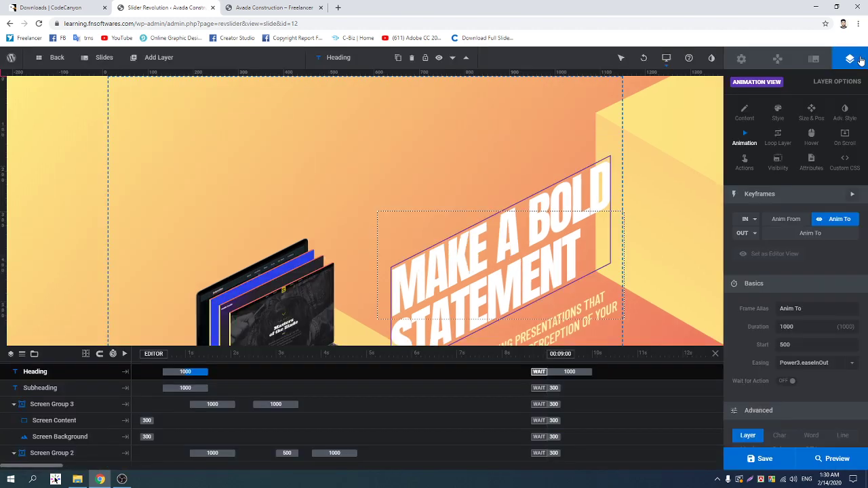
# Step: Examine the Isometric Slider on the website's HOME page, going back one slide, and look over the page down to the footer
pyautogui.click(275, 8)
pyautogui.scroll(-6, 306, 135)
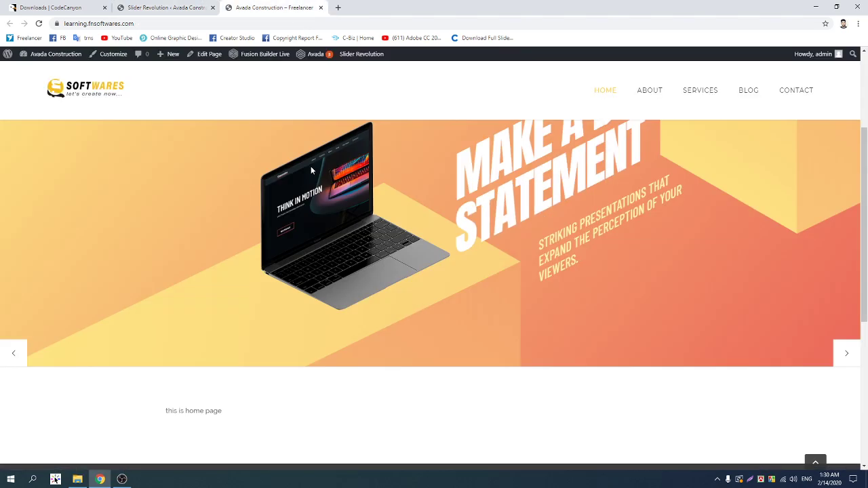
pyautogui.scroll(4, 298, 175)
pyautogui.scroll(2, 298, 174)
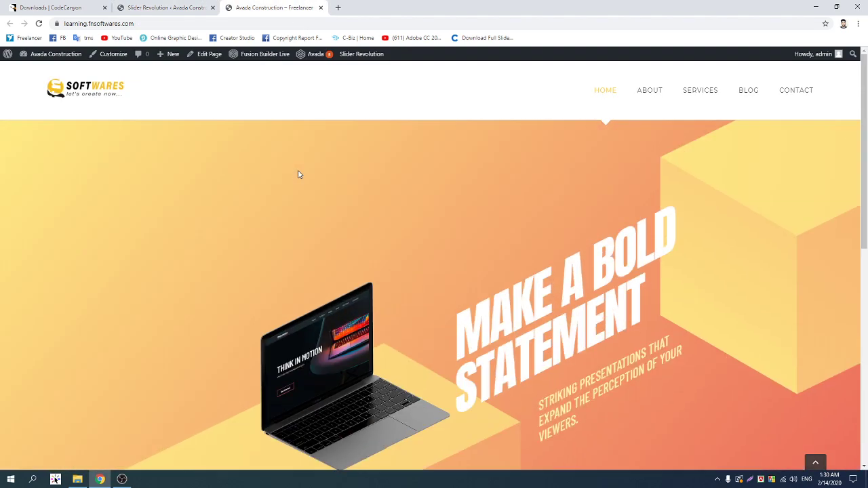
pyautogui.scroll(-5, 296, 173)
pyautogui.click(15, 246)
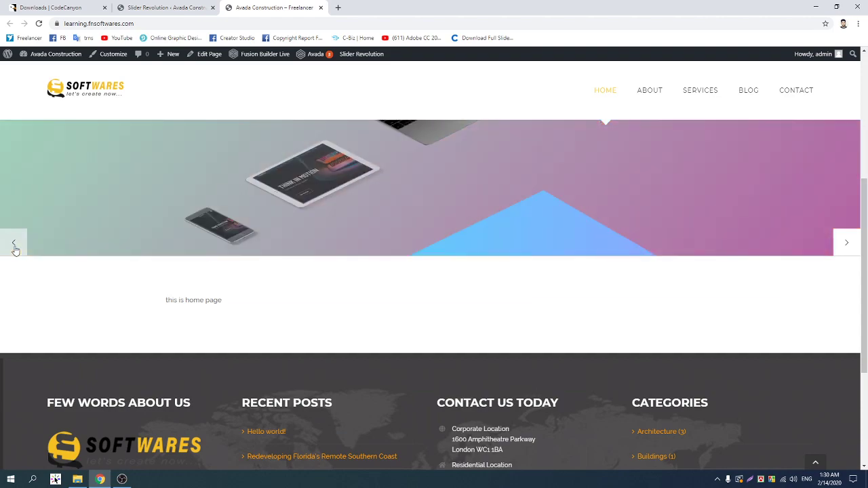
pyautogui.scroll(5, 385, 207)
pyautogui.scroll(-6, 385, 211)
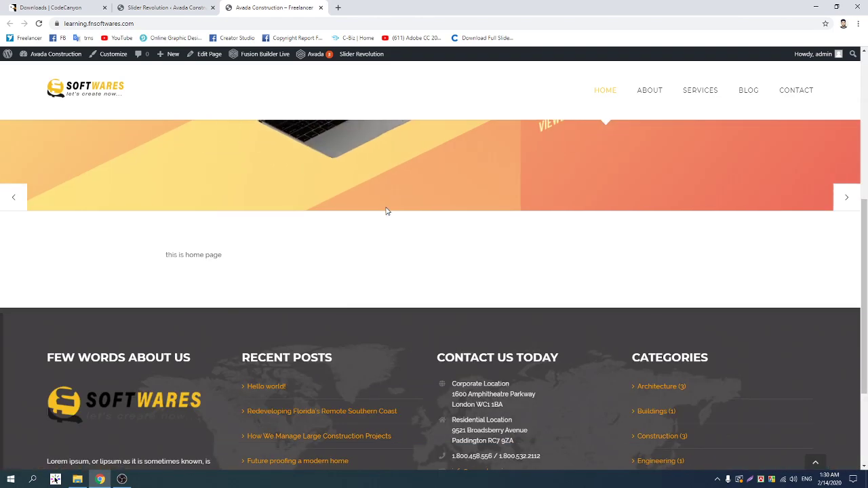
pyautogui.scroll(6, 388, 210)
pyautogui.click(195, 6)
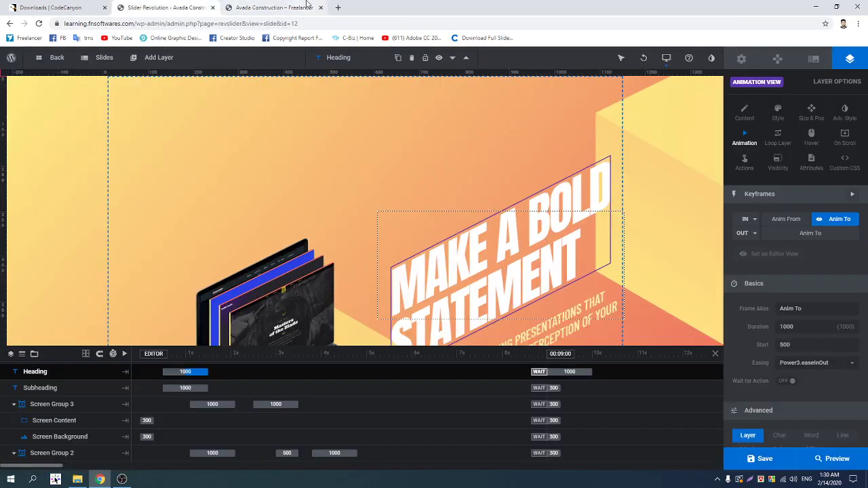
pyautogui.click(242, 6)
pyautogui.scroll(-6, 284, 176)
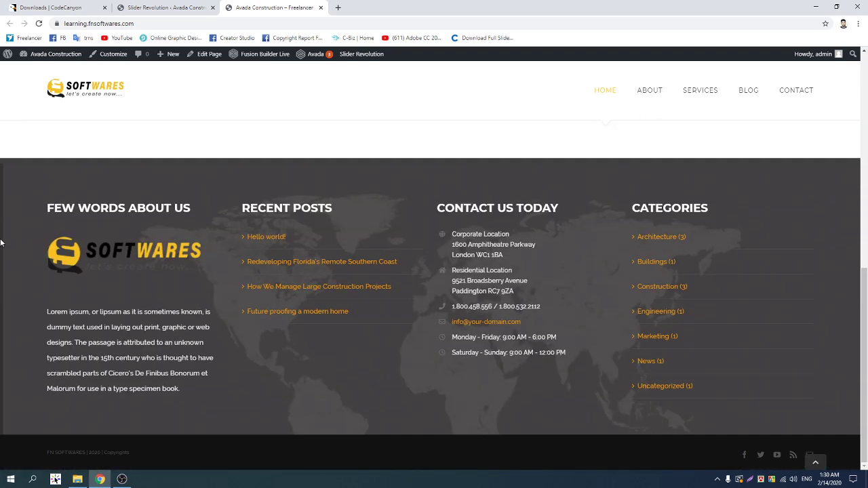
pyautogui.scroll(6, 174, 260)
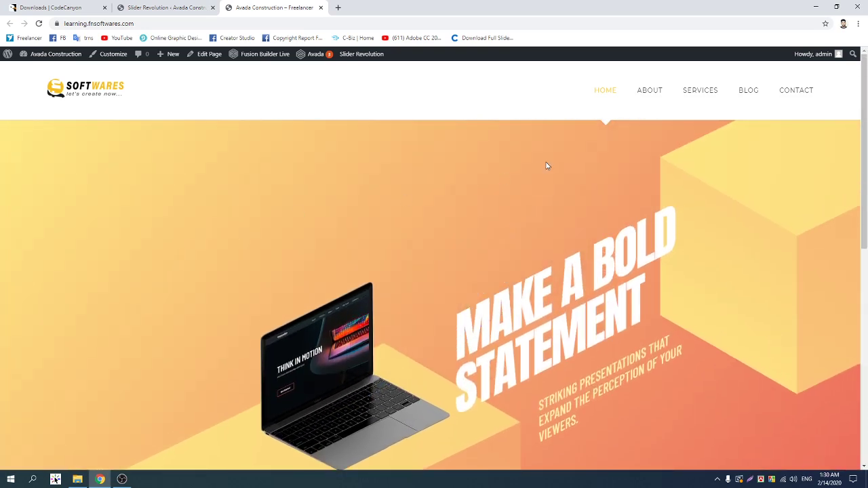
pyautogui.scroll(-6, 211, 224)
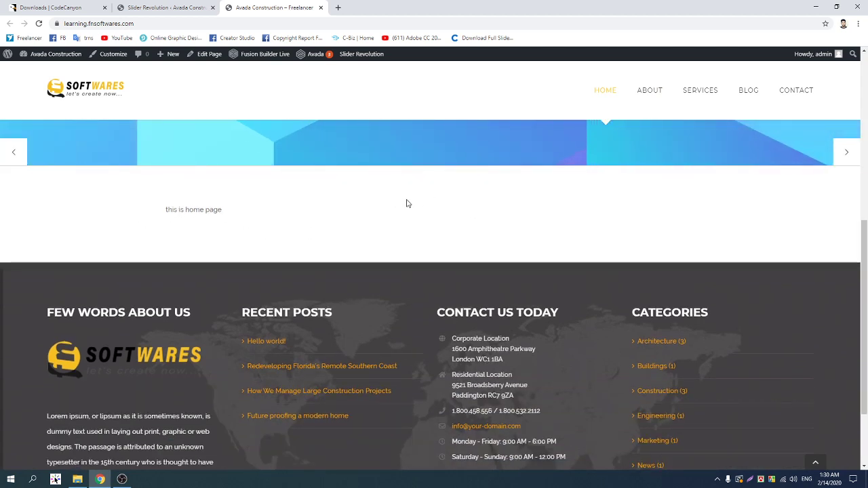
pyautogui.scroll(1, 382, 211)
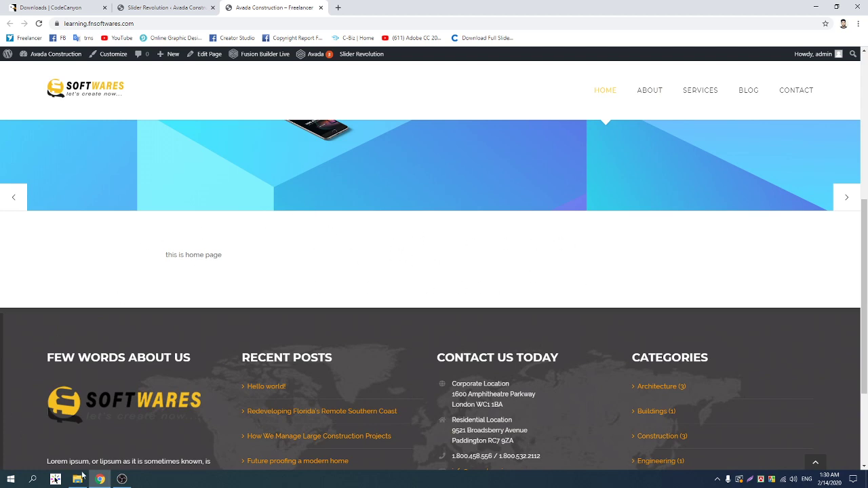
pyautogui.click(122, 479)
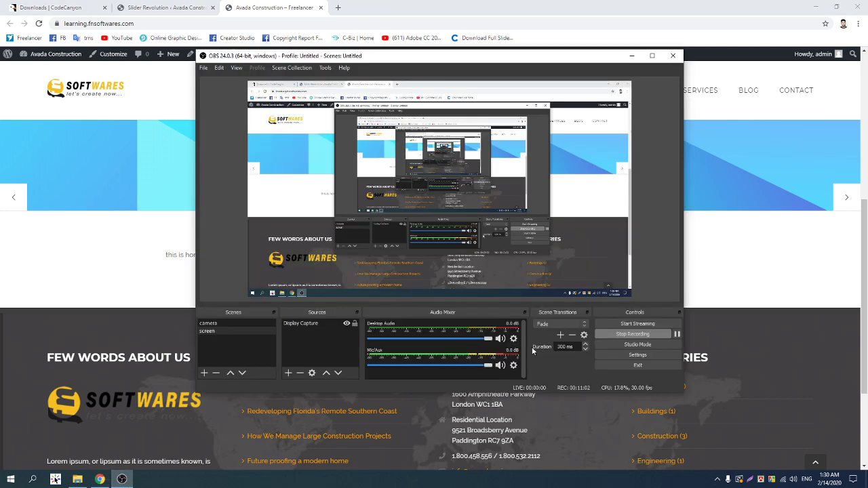